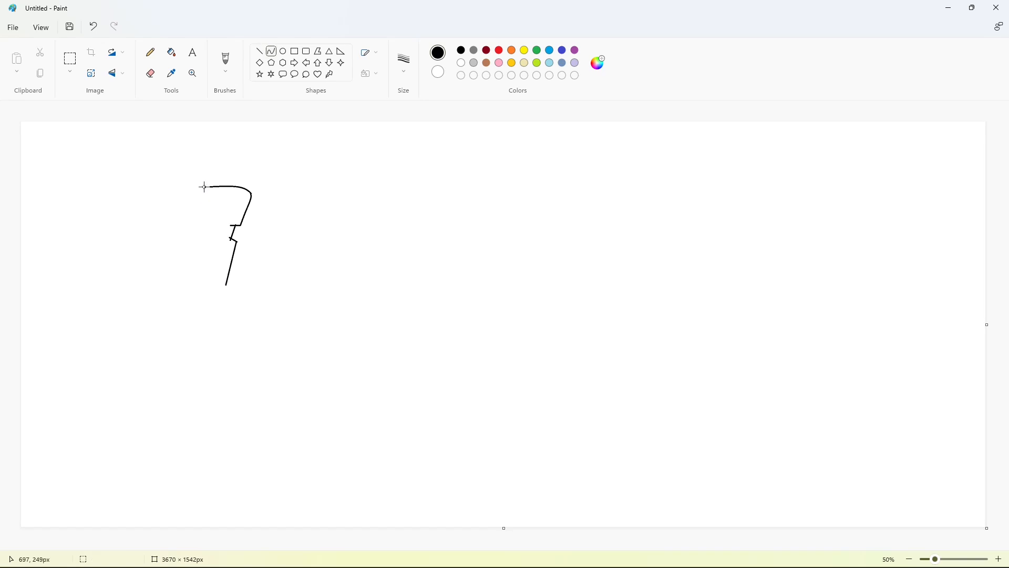
Complete the outline of the block letter I with its left edge and rounded base, and fill it with black.
{"action": "double_click", "coordinate": [202, 203]}
{"action": "left_click", "coordinate": [260, 52]}
{"action": "mouse_move", "coordinate": [202, 236]}
{"action": "left_mouse_down"}
{"action": "mouse_move", "coordinate": [196, 286]}
{"action": "mouse_move", "coordinate": [226, 286]}
{"action": "left_mouse_up"}
{"action": "left_click", "coordinate": [272, 51]}
{"action": "left_click", "coordinate": [198, 289]}
{"action": "left_click", "coordinate": [225, 289]}
{"action": "left_click", "coordinate": [172, 52]}
{"action": "left_click", "coordinate": [235, 209]}
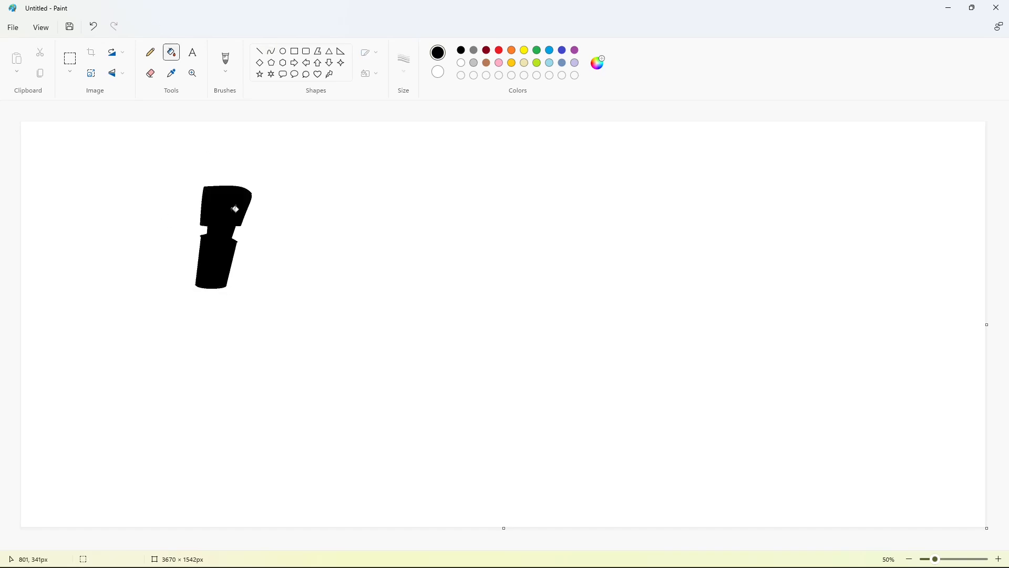
Outline a rounded, slanted four-sided dot above the letter I using curved lines.
{"action": "left_click", "coordinate": [272, 51]}
{"action": "mouse_move", "coordinate": [215, 143]}
{"action": "left_mouse_down"}
{"action": "mouse_move", "coordinate": [259, 149]}
{"action": "mouse_move", "coordinate": [258, 174]}
{"action": "mouse_move", "coordinate": [216, 184]}
{"action": "mouse_move", "coordinate": [207, 152]}
{"action": "left_mouse_up"}
{"action": "left_click", "coordinate": [230, 144]}
{"action": "left_click", "coordinate": [246, 145]}
{"action": "left_click", "coordinate": [267, 154]}
{"action": "left_click", "coordinate": [265, 162]}
{"action": "left_click", "coordinate": [304, 174]}
{"action": "left_click", "coordinate": [199, 177]}
{"action": "left_click", "coordinate": [199, 179]}
{"action": "left_click", "coordinate": [283, 178]}
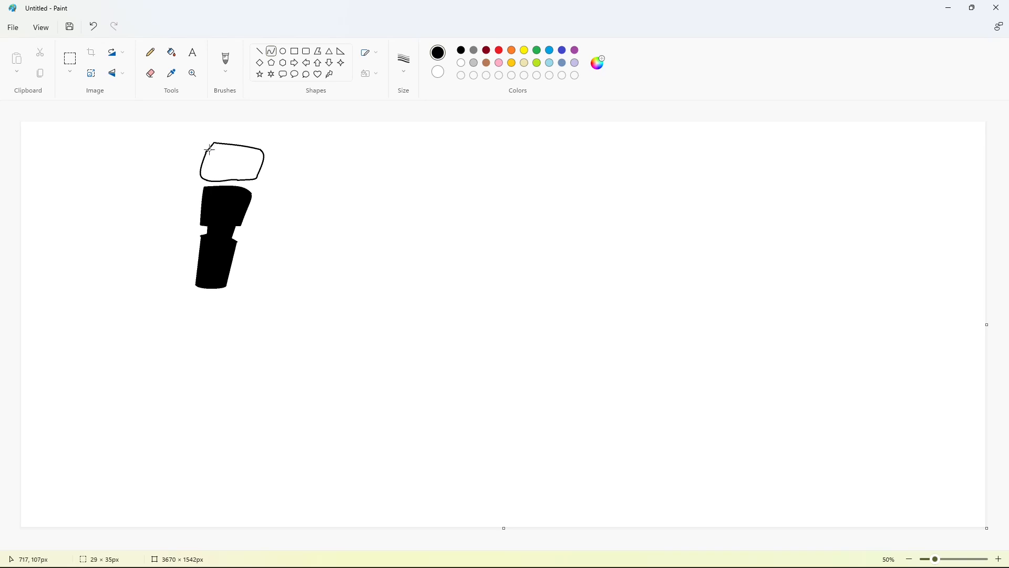
Draw a small opening inside the dot of the I and fill the area around it with black.
{"action": "mouse_move", "coordinate": [242, 160]}
{"action": "left_mouse_down"}
{"action": "mouse_move", "coordinate": [293, 165]}
{"action": "mouse_move", "coordinate": [223, 168]}
{"action": "left_mouse_up"}
{"action": "left_click", "coordinate": [171, 52]}
{"action": "left_click", "coordinate": [207, 163]}
Draw a straight horizontal purple guide line just beneath the I, extending across most of the canvas width.
{"action": "left_click", "coordinate": [260, 51]}
{"action": "left_click", "coordinate": [575, 50]}
{"action": "left_click_drag", "start_coordinate": [194, 292], "coordinate": [761, 293]}
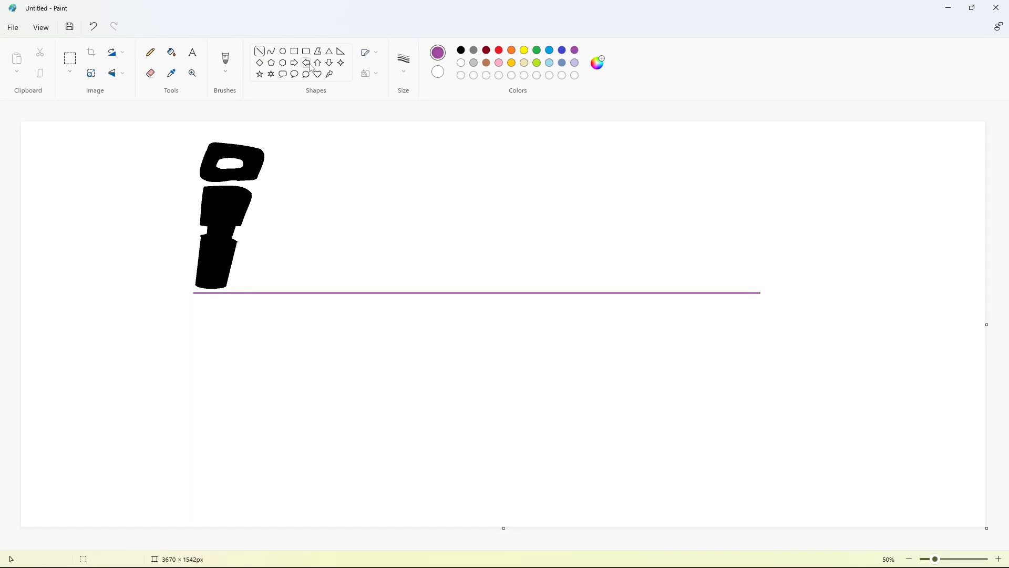
In black, draw the curved left edge, rounded peak and upper diagonal of a letter N beside the I.
{"action": "left_click", "coordinate": [272, 51]}
{"action": "left_click", "coordinate": [461, 50]}
{"action": "left_click_drag", "start_coordinate": [260, 190], "coordinate": [238, 283]}
{"action": "left_click", "coordinate": [257, 210]}
{"action": "left_click", "coordinate": [242, 260]}
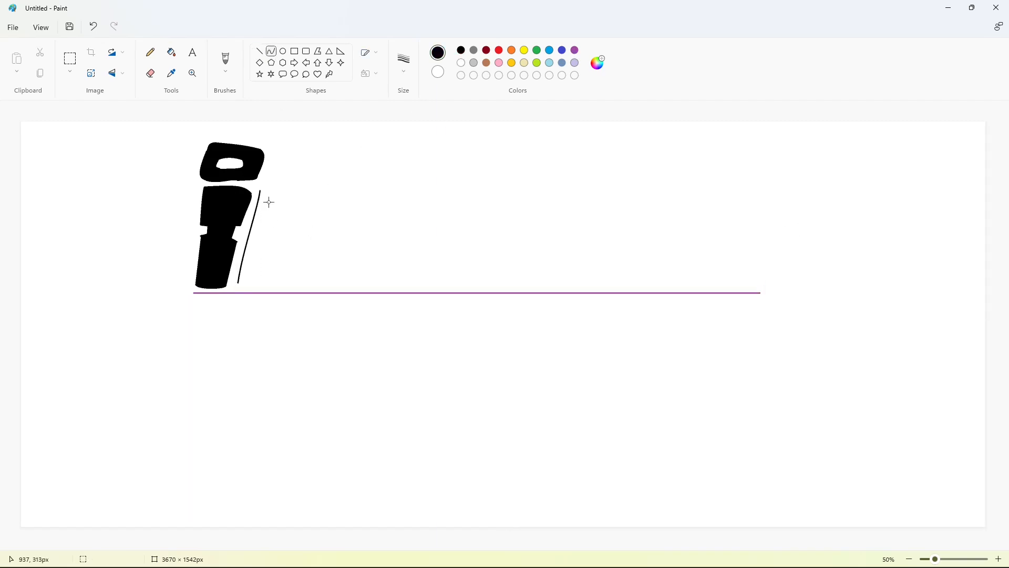
{"action": "mouse_move", "coordinate": [259, 190]}
{"action": "left_mouse_down"}
{"action": "mouse_move", "coordinate": [290, 216]}
{"action": "mouse_move", "coordinate": [287, 225]}
{"action": "left_mouse_up"}
{"action": "left_click", "coordinate": [261, 184]}
{"action": "left_click", "coordinate": [269, 183]}
Add a jagged notch to the N's upper diagonal and outline the base and inner edge of its left leg.
{"action": "left_click", "coordinate": [259, 51]}
{"action": "left_click_drag", "start_coordinate": [295, 225], "coordinate": [306, 233]}
{"action": "left_click", "coordinate": [271, 51]}
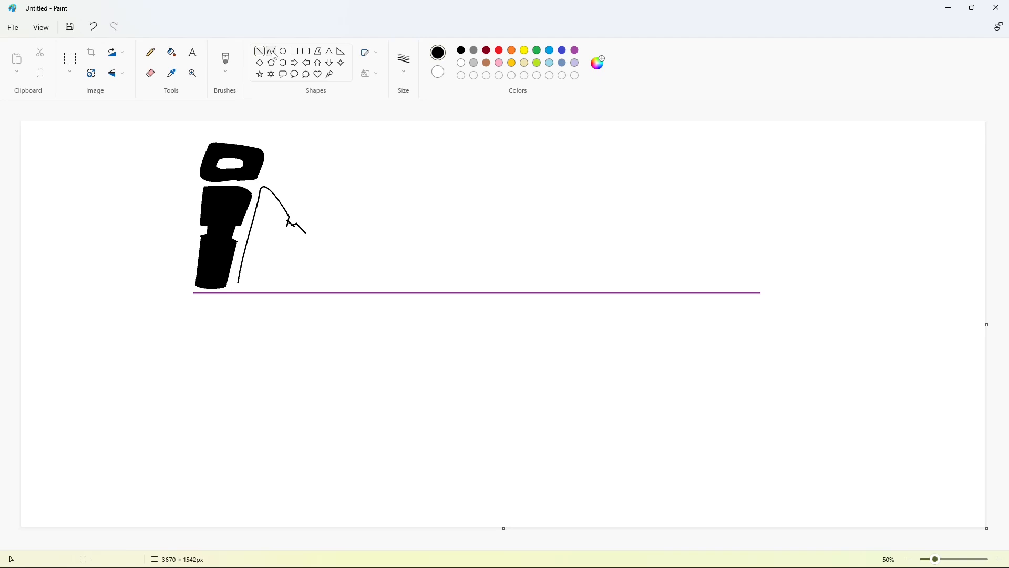
{"action": "left_click", "coordinate": [239, 288]}
{"action": "left_click", "coordinate": [267, 288]}
{"action": "left_click", "coordinate": [309, 279]}
{"action": "left_click_drag", "start_coordinate": [272, 285], "coordinate": [276, 236]}
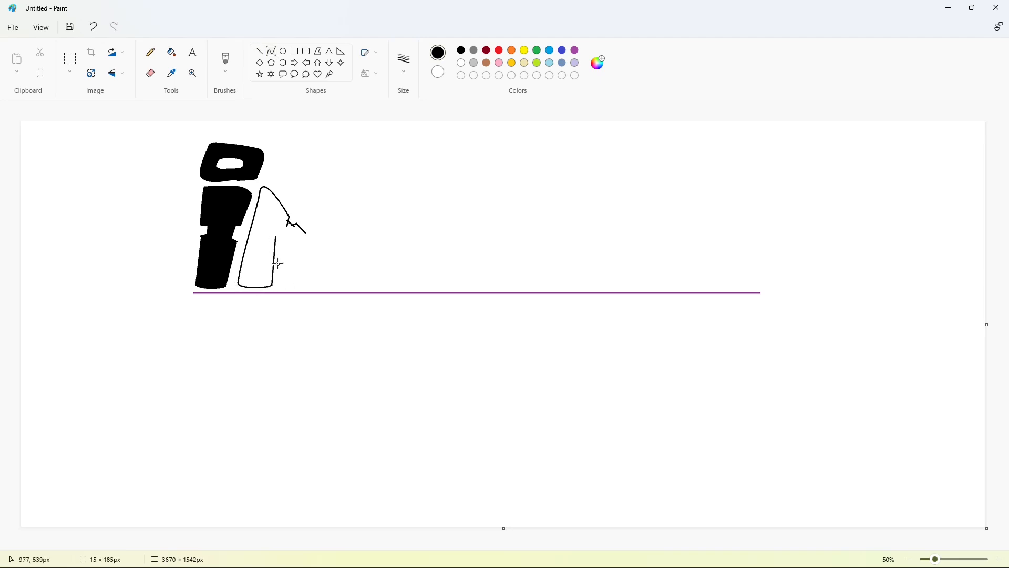
{"action": "left_click", "coordinate": [273, 276]}
{"action": "left_click", "coordinate": [279, 260]}
Draw the N's lower diagonal with a jagged notch and the rounded base of its right side.
{"action": "left_click", "coordinate": [259, 51]}
{"action": "left_click_drag", "start_coordinate": [289, 245], "coordinate": [308, 286]}
{"action": "left_click", "coordinate": [272, 52]}
{"action": "left_click", "coordinate": [302, 271]}
{"action": "left_click", "coordinate": [294, 255]}
{"action": "left_click", "coordinate": [326, 255]}
{"action": "left_click", "coordinate": [313, 288]}
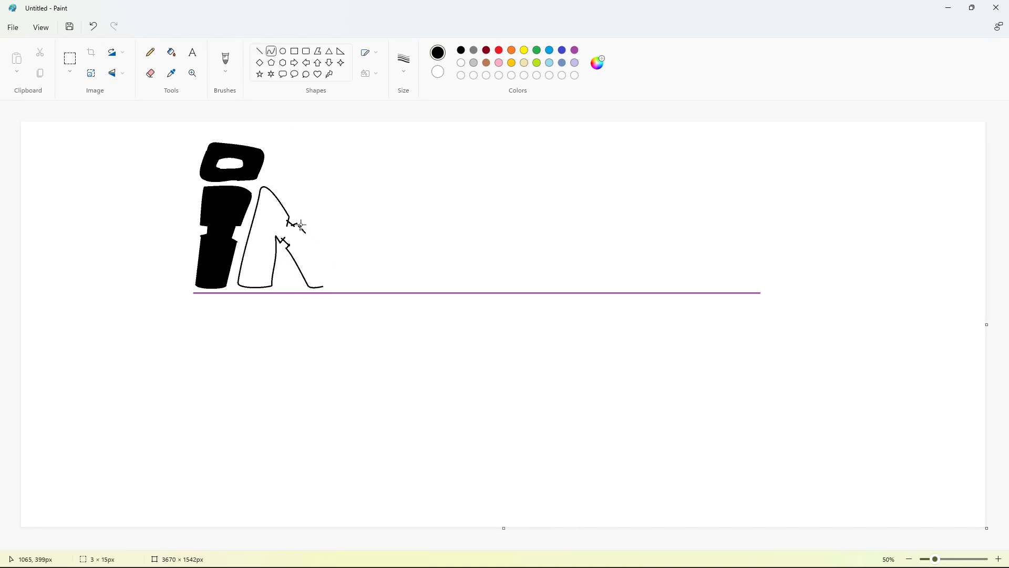
Outline the N's right stem with a rounded top to close the letter, and fill it with black.
{"action": "left_click", "coordinate": [303, 213]}
{"action": "mouse_move", "coordinate": [301, 225]}
{"action": "left_mouse_down"}
{"action": "mouse_move", "coordinate": [303, 190]}
{"action": "mouse_move", "coordinate": [329, 189]}
{"action": "mouse_move", "coordinate": [323, 286]}
{"action": "left_mouse_up"}
{"action": "left_click", "coordinate": [303, 212]}
{"action": "left_click", "coordinate": [330, 204]}
{"action": "left_click", "coordinate": [327, 184]}
{"action": "left_click", "coordinate": [384, 187]}
{"action": "left_click", "coordinate": [333, 205]}
{"action": "left_click", "coordinate": [326, 287]}
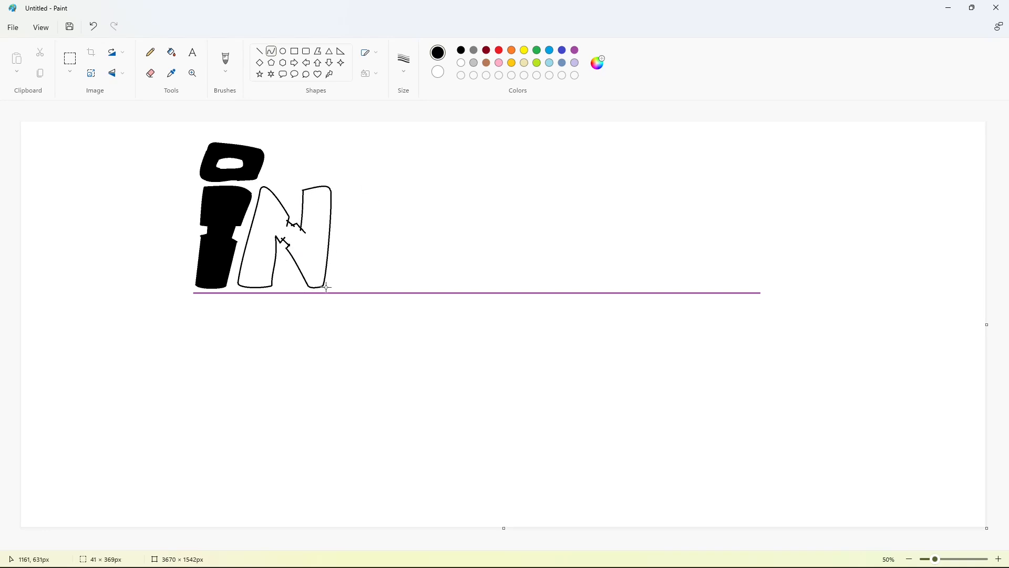
{"action": "left_click", "coordinate": [171, 52]}
{"action": "left_click", "coordinate": [306, 237]}
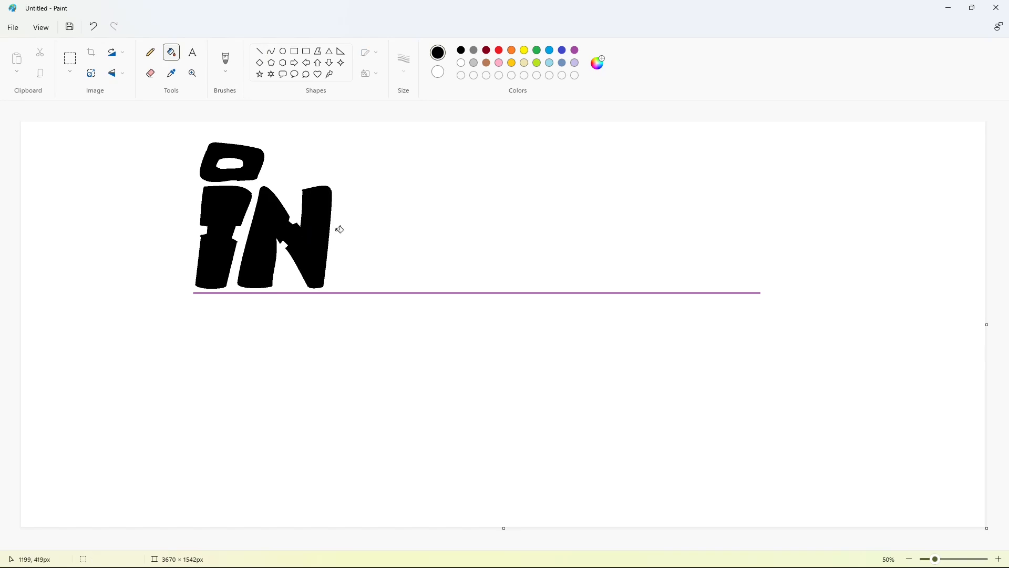
Draw the curved outer left edge and the flat base of a letter V beside the N.
{"action": "left_click", "coordinate": [271, 51]}
{"action": "left_click_drag", "start_coordinate": [337, 191], "coordinate": [349, 286]}
{"action": "left_click_drag", "start_coordinate": [342, 238], "coordinate": [334, 247]}
{"action": "left_click", "coordinate": [333, 246]}
{"action": "left_click_drag", "start_coordinate": [349, 287], "coordinate": [359, 286]}
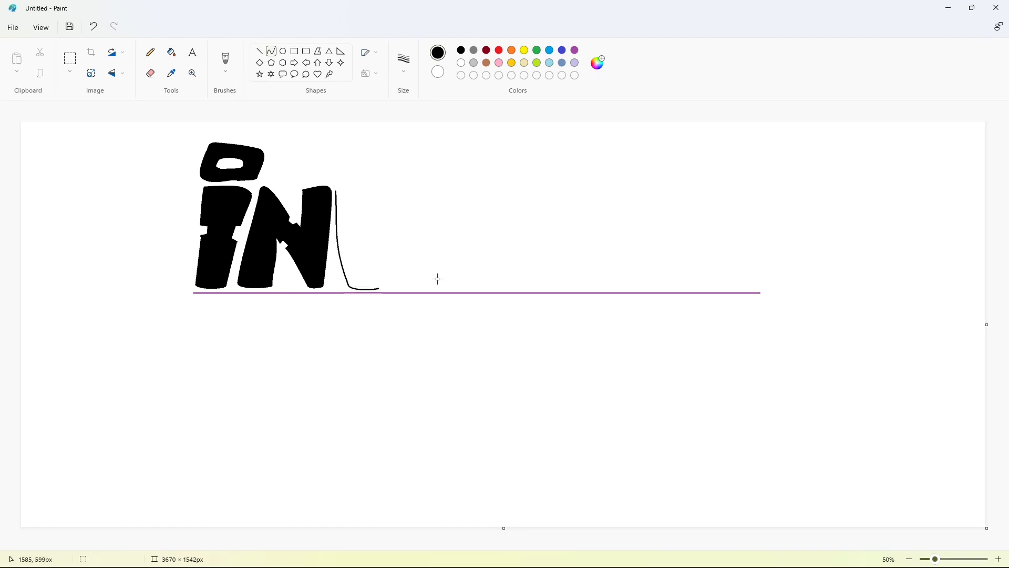
Draw the top and inner edge of the V's left arm, with a rounded inner bottom.
{"action": "left_click", "coordinate": [259, 51]}
{"action": "left_click", "coordinate": [271, 51]}
{"action": "mouse_move", "coordinate": [354, 186]}
{"action": "left_mouse_down"}
{"action": "mouse_move", "coordinate": [374, 247]}
{"action": "mouse_move", "coordinate": [387, 189]}
{"action": "mouse_move", "coordinate": [422, 191]}
{"action": "mouse_move", "coordinate": [400, 248]}
{"action": "left_mouse_up"}
{"action": "left_click", "coordinate": [404, 225]}
{"action": "double_click", "coordinate": [377, 249]}
{"action": "left_click", "coordinate": [423, 235]}
Outline the V's right arm with a notch on its inner side and a rounded top.
{"action": "left_click", "coordinate": [259, 51]}
{"action": "left_click", "coordinate": [398, 226]}
{"action": "left_click", "coordinate": [271, 51]}
{"action": "double_click", "coordinate": [390, 189]}
{"action": "left_click", "coordinate": [513, 205]}
{"action": "double_click", "coordinate": [415, 188]}
{"action": "left_click", "coordinate": [411, 207]}
{"action": "double_click", "coordinate": [424, 192]}
{"action": "left_click", "coordinate": [466, 216]}
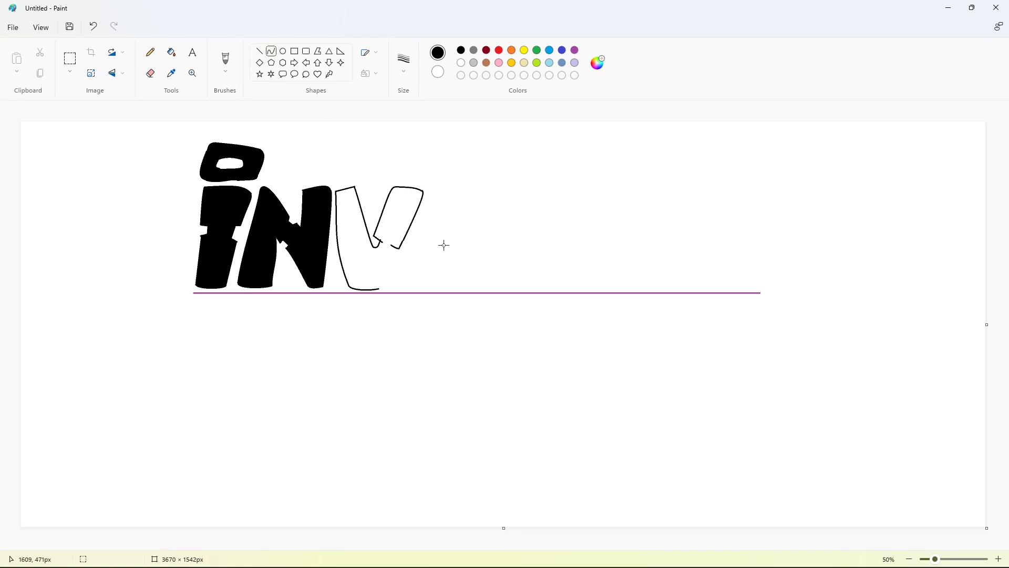
Close the V with an outer notch and a curved lower right edge, and fill the letter with black.
{"action": "double_click", "coordinate": [392, 255]}
{"action": "left_click", "coordinate": [417, 256]}
{"action": "left_click_drag", "start_coordinate": [394, 258], "coordinate": [380, 288]}
{"action": "double_click", "coordinate": [388, 280]}
{"action": "key", "text": "ctrl+z"}
{"action": "double_click", "coordinate": [392, 277]}
{"action": "left_click", "coordinate": [439, 277]}
{"action": "left_click", "coordinate": [171, 52]}
{"action": "left_click", "coordinate": [388, 237]}
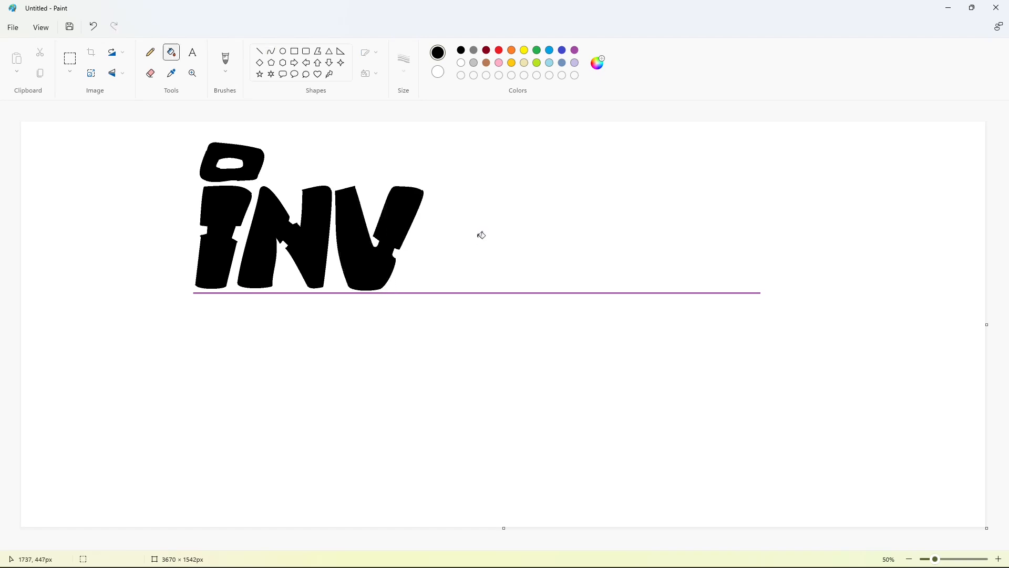
Draw the outer sides and rounded top of a letter A beside the V, with a notched right leg and foot.
{"action": "left_click", "coordinate": [271, 51]}
{"action": "mouse_move", "coordinate": [397, 281]}
{"action": "left_mouse_down"}
{"action": "mouse_move", "coordinate": [433, 191]}
{"action": "mouse_move", "coordinate": [452, 185]}
{"action": "mouse_move", "coordinate": [443, 182]}
{"action": "mouse_move", "coordinate": [463, 186]}
{"action": "mouse_move", "coordinate": [481, 246]}
{"action": "mouse_move", "coordinate": [509, 252]}
{"action": "mouse_move", "coordinate": [474, 253]}
{"action": "mouse_move", "coordinate": [491, 286]}
{"action": "mouse_move", "coordinate": [460, 271]}
{"action": "left_mouse_up"}
{"action": "left_click", "coordinate": [473, 253]}
{"action": "left_click", "coordinate": [355, 204]}
{"action": "left_click", "coordinate": [486, 257]}
{"action": "left_click", "coordinate": [487, 257]}
{"action": "left_click", "coordinate": [533, 275]}
{"action": "left_click", "coordinate": [469, 288]}
{"action": "left_click", "coordinate": [468, 288]}
{"action": "left_click", "coordinate": [558, 286]}
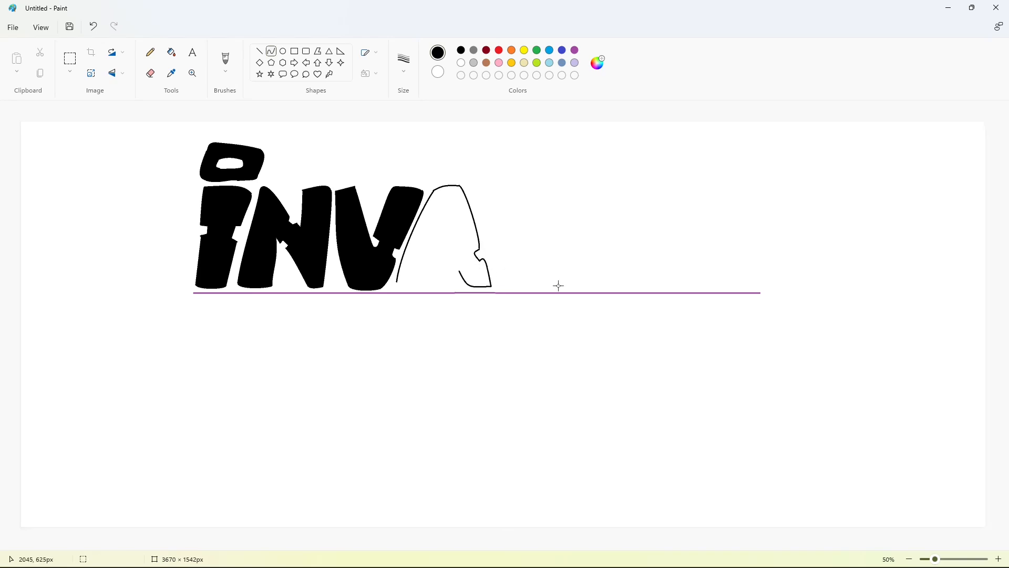
Outline the rounded foot of the A's left leg and the curved arch between the legs.
{"action": "mouse_move", "coordinate": [397, 282]}
{"action": "left_mouse_down"}
{"action": "mouse_move", "coordinate": [425, 284]}
{"action": "mouse_move", "coordinate": [450, 259]}
{"action": "left_mouse_up"}
{"action": "left_click", "coordinate": [410, 290]}
{"action": "left_click", "coordinate": [410, 290]}
{"action": "left_click", "coordinate": [470, 287]}
{"action": "left_click", "coordinate": [437, 263]}
{"action": "left_click", "coordinate": [433, 256]}
{"action": "left_click", "coordinate": [425, 254]}
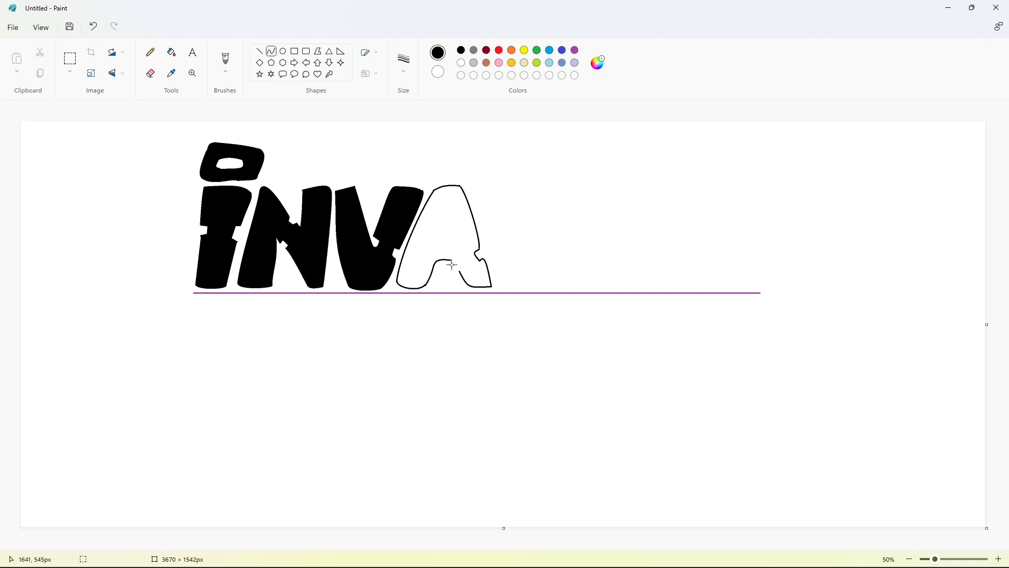
Close the A's outline with a small jagged notch on the inner side of its right leg.
{"action": "left_click", "coordinate": [259, 51]}
{"action": "left_click_drag", "start_coordinate": [453, 263], "coordinate": [457, 259]}
{"action": "left_click", "coordinate": [475, 265]}
{"action": "left_click", "coordinate": [271, 51]}
{"action": "left_click", "coordinate": [463, 266]}
Draw a circular opening in the middle of the A and fill the area around it with black.
{"action": "left_click", "coordinate": [282, 51]}
{"action": "left_click_drag", "start_coordinate": [432, 218], "coordinate": [458, 243]}
{"action": "left_click", "coordinate": [171, 52]}
{"action": "left_click", "coordinate": [457, 216]}
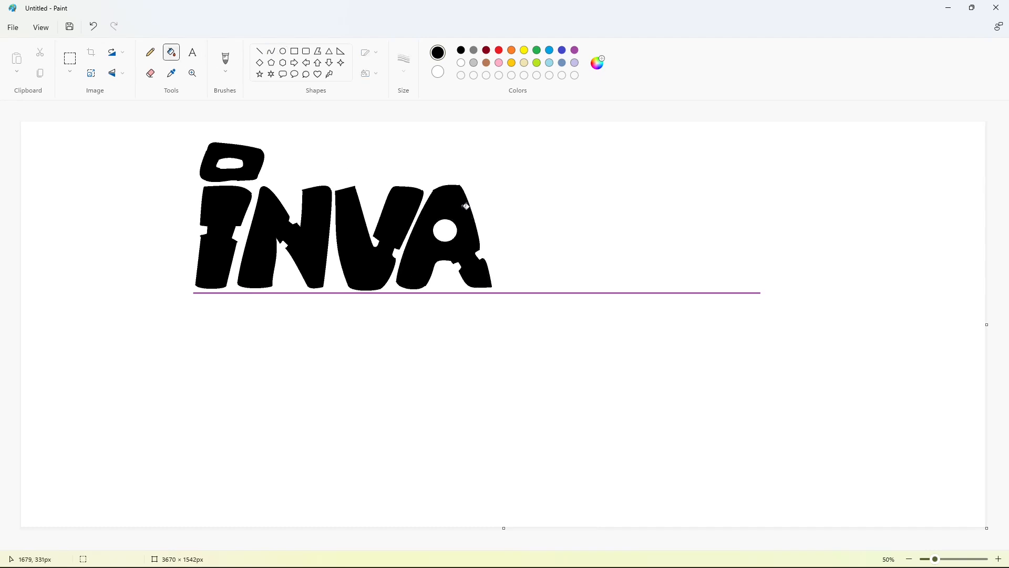
Draw the left edge of a letter D beside the A, with a small rounded notch halfway down.
{"action": "left_click", "coordinate": [259, 51]}
{"action": "left_click_drag", "start_coordinate": [484, 186], "coordinate": [494, 288]}
{"action": "left_click", "coordinate": [272, 52]}
{"action": "left_click", "coordinate": [259, 51]}
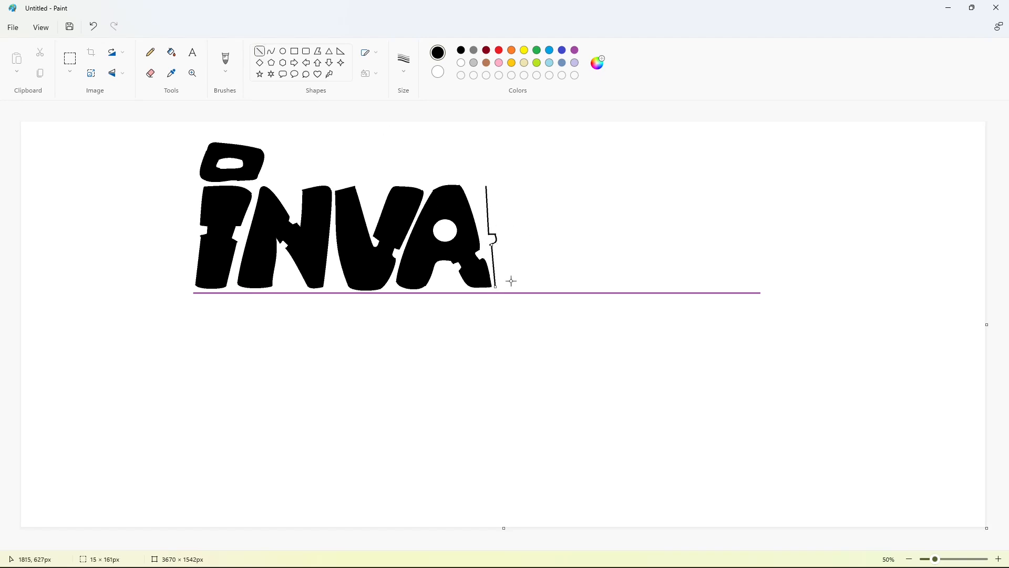
Draw the D's top edge, bulging right side and base to close its outer outline.
{"action": "mouse_move", "coordinate": [486, 186]}
{"action": "left_mouse_down"}
{"action": "mouse_move", "coordinate": [545, 209]}
{"action": "mouse_move", "coordinate": [530, 194]}
{"action": "mouse_move", "coordinate": [545, 208]}
{"action": "left_mouse_up"}
{"action": "left_click", "coordinate": [271, 51]}
{"action": "left_click", "coordinate": [585, 201]}
{"action": "key", "text": "ctrl+z"}
{"action": "left_click_drag", "start_coordinate": [527, 199], "coordinate": [549, 268]}
{"action": "left_click", "coordinate": [568, 202]}
{"action": "mouse_move", "coordinate": [546, 226]}
{"action": "left_mouse_down"}
{"action": "mouse_move", "coordinate": [543, 212]}
{"action": "mouse_move", "coordinate": [556, 234]}
{"action": "left_mouse_up"}
{"action": "left_click", "coordinate": [559, 244]}
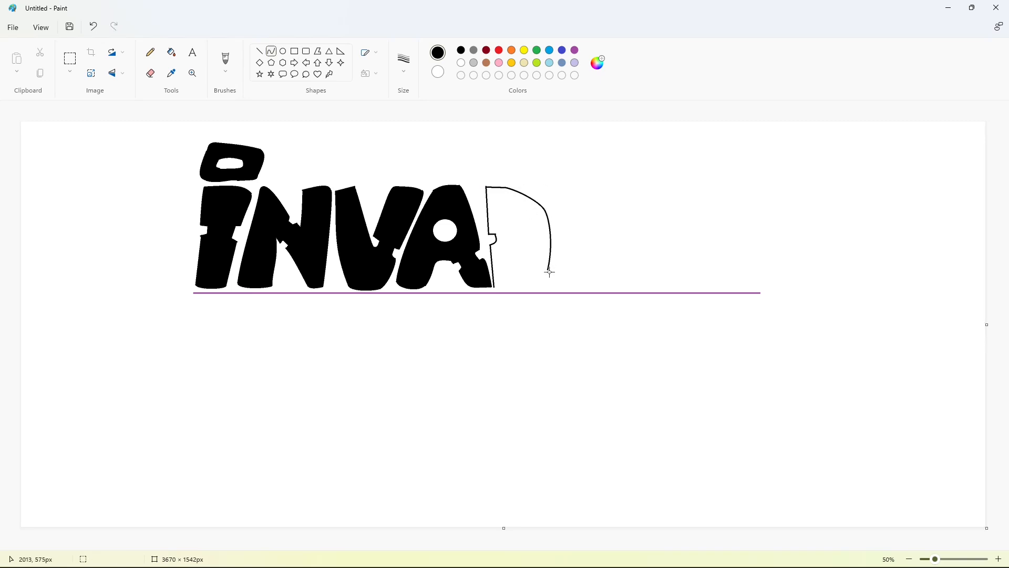
{"action": "mouse_move", "coordinate": [548, 270]}
{"action": "left_mouse_down"}
{"action": "mouse_move", "coordinate": [494, 287]}
{"action": "mouse_move", "coordinate": [535, 288]}
{"action": "left_mouse_up"}
{"action": "left_click", "coordinate": [614, 269]}
Draw a small right-pointing arrow-shaped opening in the centre of the D.
{"action": "left_click", "coordinate": [259, 51]}
{"action": "mouse_move", "coordinate": [516, 232]}
{"action": "left_mouse_down"}
{"action": "mouse_move", "coordinate": [516, 221]}
{"action": "mouse_move", "coordinate": [506, 232]}
{"action": "mouse_move", "coordinate": [515, 244]}
{"action": "left_mouse_up"}
{"action": "left_click", "coordinate": [589, 226]}
{"action": "left_click", "coordinate": [269, 52]}
{"action": "left_click_drag", "start_coordinate": [511, 240], "coordinate": [509, 244]}
{"action": "left_click", "coordinate": [259, 51]}
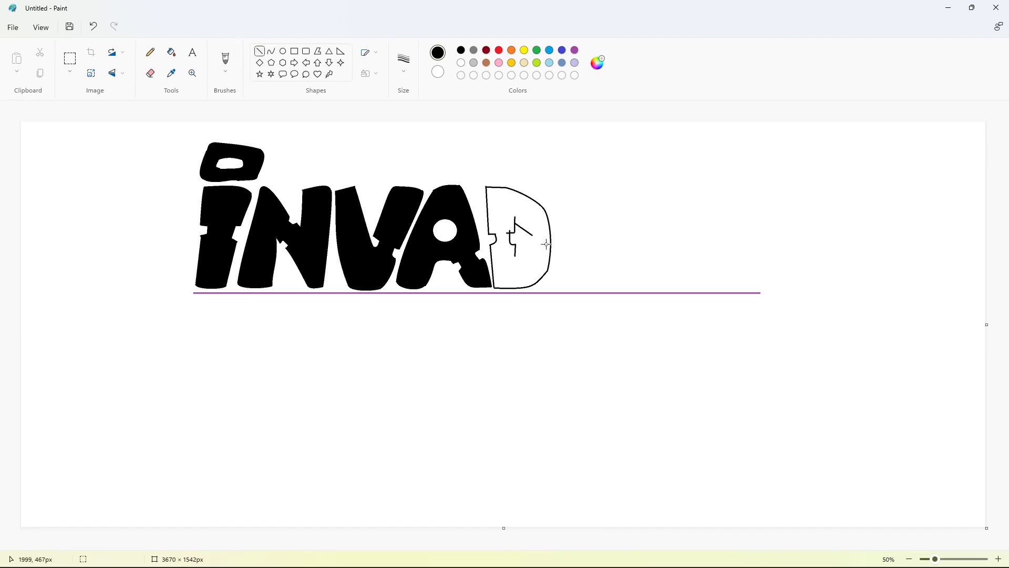
{"action": "left_click", "coordinate": [271, 51]}
{"action": "mouse_move", "coordinate": [530, 232]}
{"action": "left_mouse_down"}
{"action": "mouse_move", "coordinate": [515, 256]}
{"action": "mouse_move", "coordinate": [530, 246]}
{"action": "left_mouse_up"}
Fill the D with black around its central opening, undoing any misplaced fill.
{"action": "left_click", "coordinate": [174, 51]}
{"action": "left_click", "coordinate": [519, 183]}
{"action": "key", "text": "ctrl+z"}
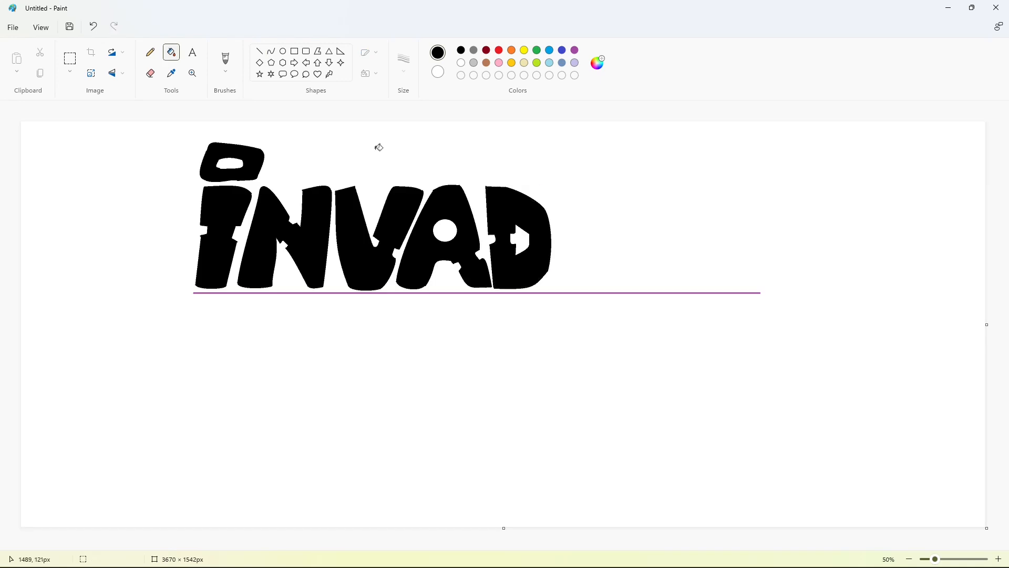
Outline a slightly curved, wide top bar for the letter after the D.
{"action": "left_click", "coordinate": [259, 51]}
{"action": "left_click", "coordinate": [271, 51]}
{"action": "mouse_move", "coordinate": [552, 186]}
{"action": "left_mouse_down"}
{"action": "mouse_move", "coordinate": [618, 186]}
{"action": "mouse_move", "coordinate": [581, 183]}
{"action": "mouse_move", "coordinate": [620, 214]}
{"action": "mouse_move", "coordinate": [582, 211]}
{"action": "left_mouse_up"}
{"action": "left_click", "coordinate": [554, 218]}
{"action": "left_click", "coordinate": [554, 200]}
{"action": "left_click", "coordinate": [556, 207]}
{"action": "left_click", "coordinate": [584, 211]}
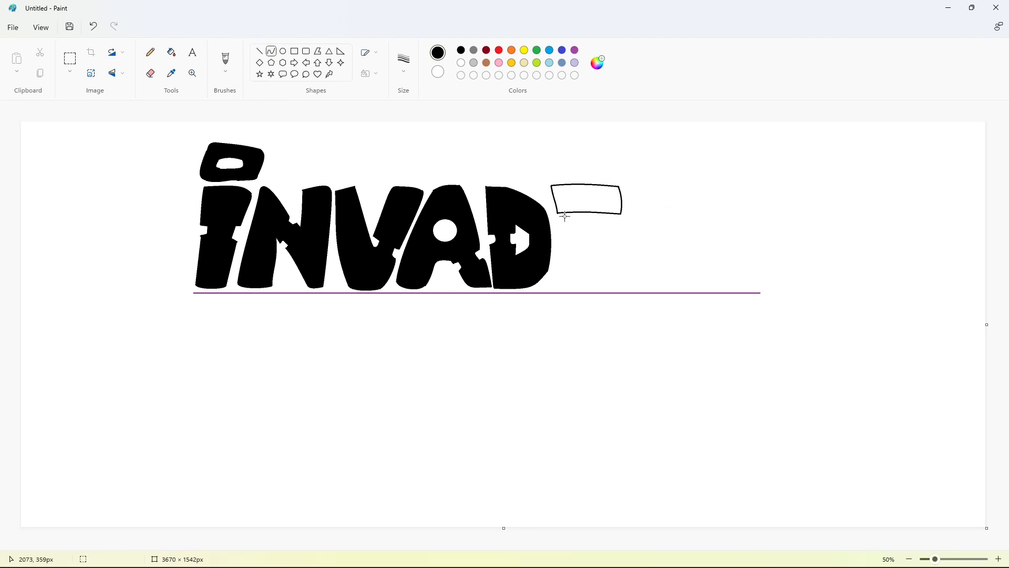
Draw the two sides of a narrow vertical stem below the new letter's top bar.
{"action": "left_click_drag", "start_coordinate": [562, 224], "coordinate": [565, 263]}
{"action": "left_click_drag", "start_coordinate": [565, 241], "coordinate": [566, 245]}
{"action": "left_click", "coordinate": [566, 246]}
{"action": "left_click_drag", "start_coordinate": [584, 210], "coordinate": [588, 264]}
Outline the E's wide bottom bar with slightly curved edges at the foot of its stem.
{"action": "mouse_move", "coordinate": [586, 235]}
{"action": "left_mouse_down"}
{"action": "mouse_move", "coordinate": [623, 261]}
{"action": "mouse_move", "coordinate": [591, 264]}
{"action": "mouse_move", "coordinate": [562, 286]}
{"action": "left_mouse_up"}
{"action": "left_click", "coordinate": [583, 232]}
{"action": "left_click", "coordinate": [591, 265]}
{"action": "left_click", "coordinate": [561, 272]}
{"action": "left_click", "coordinate": [562, 271]}
{"action": "left_click_drag", "start_coordinate": [624, 261], "coordinate": [628, 286]}
{"action": "left_click", "coordinate": [630, 270]}
{"action": "left_click", "coordinate": [627, 263]}
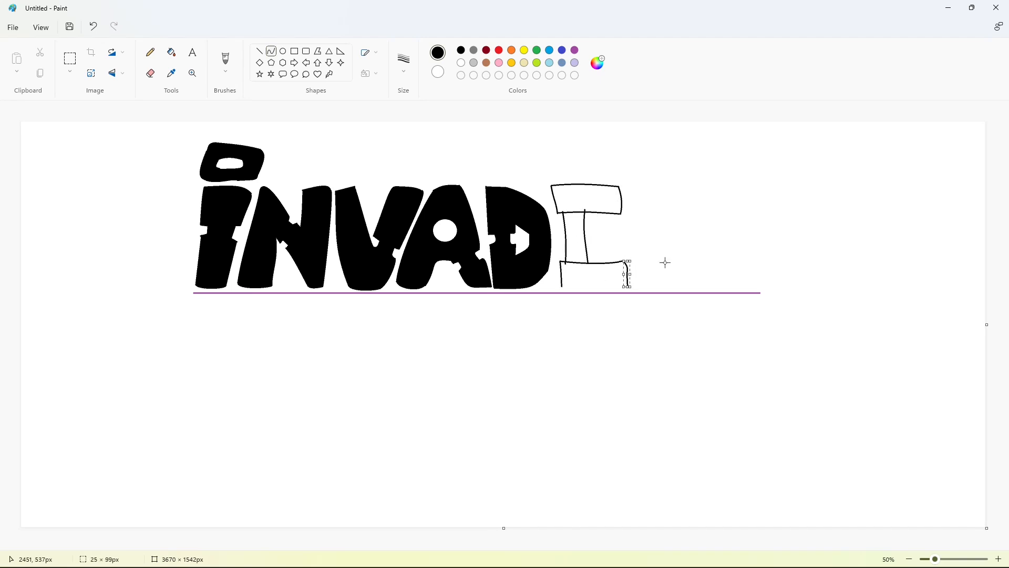
{"action": "left_click_drag", "start_coordinate": [561, 287], "coordinate": [628, 287]}
{"action": "left_click", "coordinate": [590, 289]}
Outline a shorter middle bar across the E's stem, between its upper and lower bars.
{"action": "left_click_drag", "start_coordinate": [558, 227], "coordinate": [611, 226]}
{"action": "left_click", "coordinate": [586, 225]}
{"action": "left_click", "coordinate": [584, 224]}
{"action": "left_click_drag", "start_coordinate": [560, 249], "coordinate": [613, 249]}
{"action": "left_click", "coordinate": [587, 247]}
{"action": "left_click", "coordinate": [585, 247]}
{"action": "left_click", "coordinate": [260, 51]}
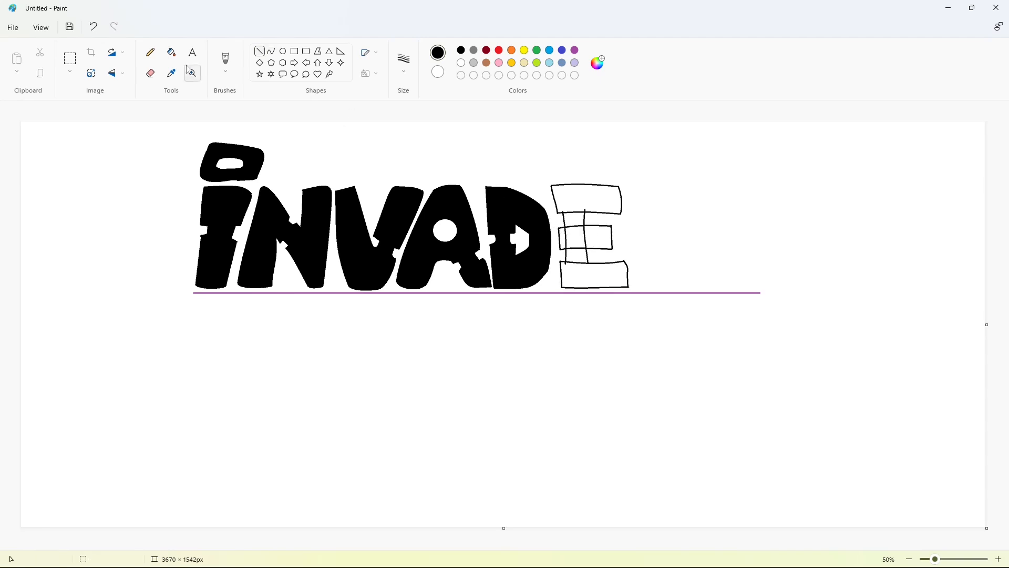
Fill every section of the E with black.
{"action": "left_click", "coordinate": [171, 52]}
{"action": "left_click", "coordinate": [585, 200]}
{"action": "left_click", "coordinate": [574, 220]}
{"action": "left_click", "coordinate": [574, 237]}
{"action": "left_click", "coordinate": [597, 237]}
{"action": "left_click", "coordinate": [576, 255]}
{"action": "left_click", "coordinate": [591, 274]}
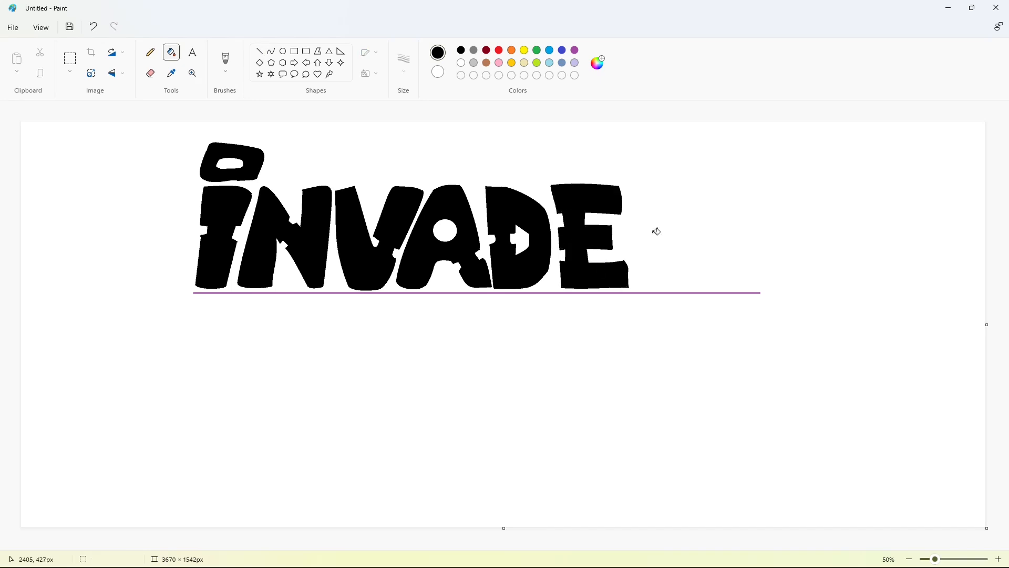
Draw the R's slightly slanted left side, top edge and rounded bowl with a small notch in its right side.
{"action": "left_click", "coordinate": [271, 52]}
{"action": "left_click_drag", "start_coordinate": [628, 187], "coordinate": [635, 288]}
{"action": "left_click", "coordinate": [636, 248]}
{"action": "left_click", "coordinate": [636, 248]}
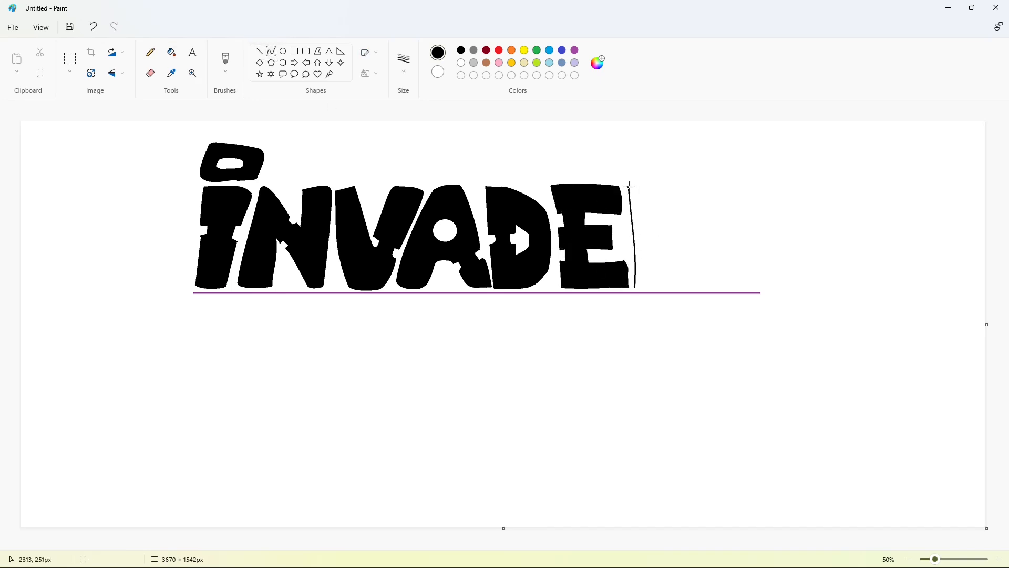
{"action": "left_click_drag", "start_coordinate": [629, 186], "coordinate": [697, 201]}
{"action": "double_click", "coordinate": [682, 185]}
{"action": "key", "text": "ctrl+z"}
{"action": "left_click", "coordinate": [272, 51]}
{"action": "double_click", "coordinate": [688, 227]}
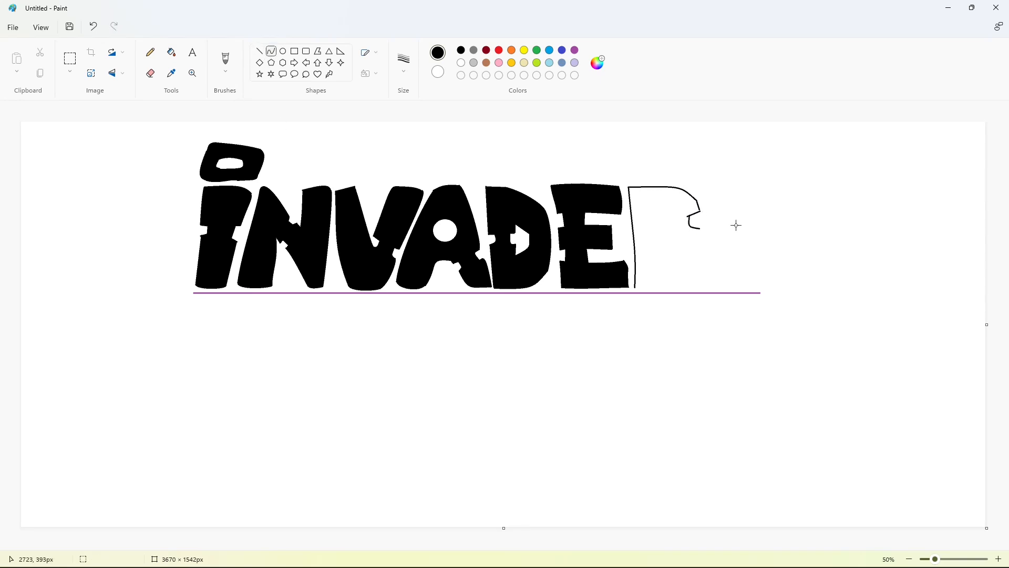
{"action": "left_click_drag", "start_coordinate": [682, 248], "coordinate": [678, 250]}
{"action": "double_click", "coordinate": [696, 241]}
{"action": "left_click", "coordinate": [728, 242]}
Draw the R's straight left leg and slanted right leg, with notched joints below the bowl and a curved foot.
{"action": "left_click", "coordinate": [260, 51]}
{"action": "mouse_move", "coordinate": [634, 288]}
{"action": "left_mouse_down"}
{"action": "mouse_move", "coordinate": [662, 287]}
{"action": "mouse_move", "coordinate": [658, 249]}
{"action": "mouse_move", "coordinate": [682, 261]}
{"action": "mouse_move", "coordinate": [672, 264]}
{"action": "mouse_move", "coordinate": [692, 256]}
{"action": "mouse_move", "coordinate": [703, 285]}
{"action": "mouse_move", "coordinate": [670, 261]}
{"action": "mouse_move", "coordinate": [683, 287]}
{"action": "mouse_move", "coordinate": [705, 287]}
{"action": "left_mouse_up"}
{"action": "left_click", "coordinate": [691, 287]}
{"action": "left_click", "coordinate": [699, 261]}
{"action": "left_click", "coordinate": [726, 261]}
{"action": "left_click", "coordinate": [731, 258]}
{"action": "left_click", "coordinate": [711, 261]}
{"action": "left_click", "coordinate": [726, 259]}
{"action": "left_click", "coordinate": [745, 281]}
{"action": "left_click", "coordinate": [733, 266]}
{"action": "left_click", "coordinate": [713, 285]}
{"action": "left_click", "coordinate": [271, 51]}
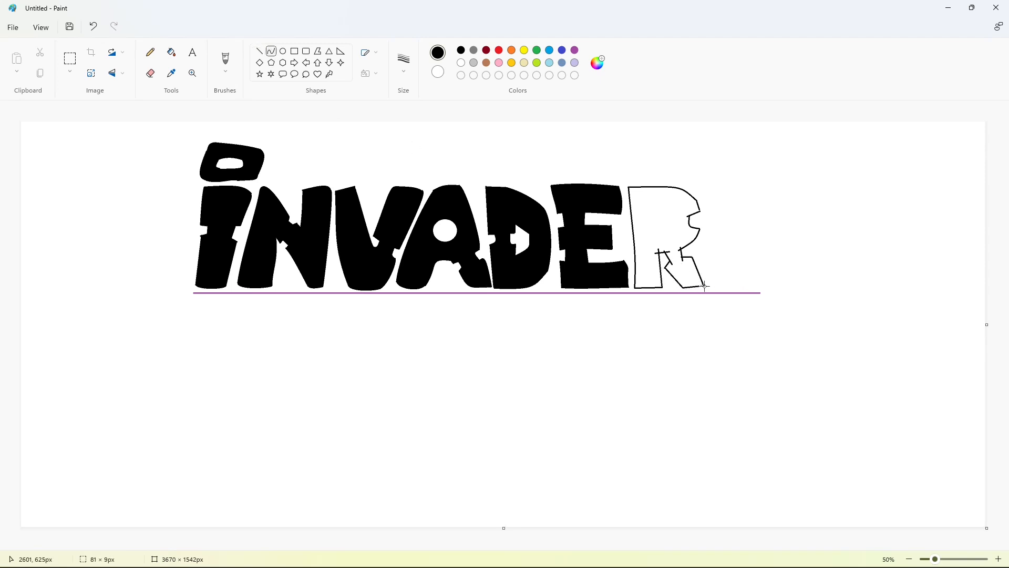
{"action": "left_click", "coordinate": [762, 285]}
Draw a circular opening in the R's bowl and fill the rest of the letter with black, undoing any misplaced fill.
{"action": "left_click", "coordinate": [283, 51]}
{"action": "left_click_drag", "start_coordinate": [652, 212], "coordinate": [667, 234]}
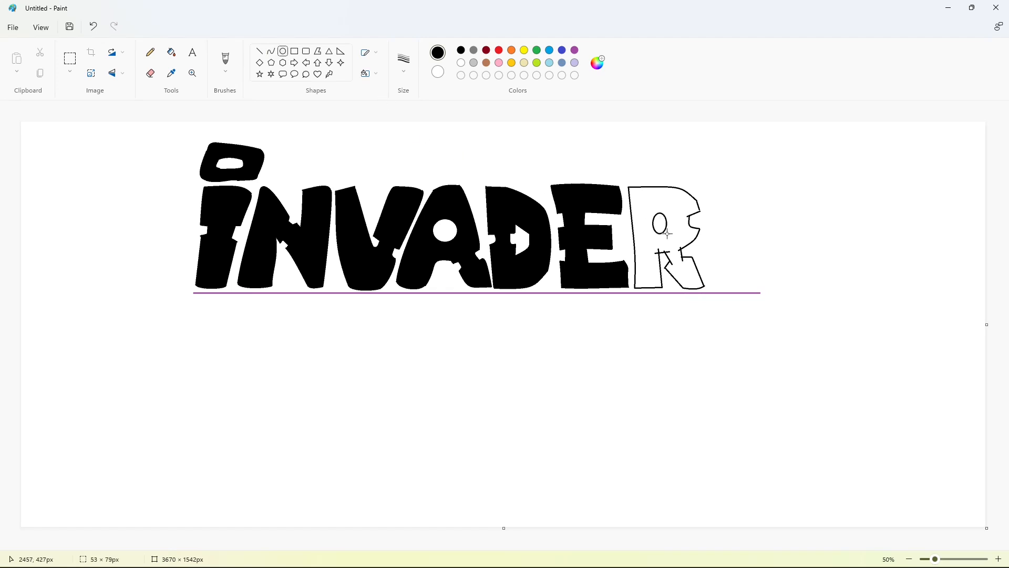
{"action": "left_click", "coordinate": [171, 52]}
{"action": "left_click", "coordinate": [677, 226]}
{"action": "key", "text": "ctrl+z"}
{"action": "left_click", "coordinate": [999, 559]}
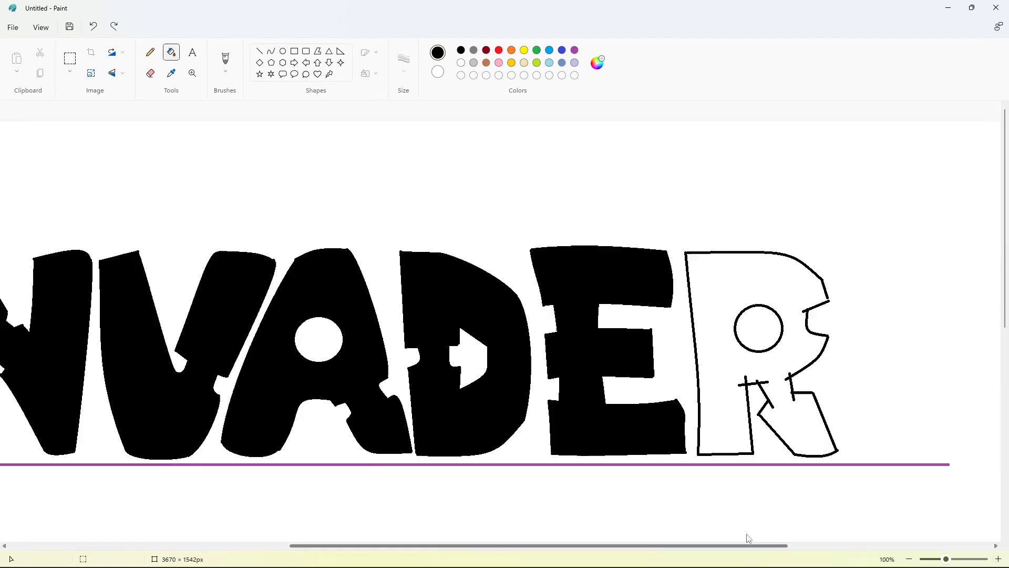
{"action": "left_click_drag", "start_coordinate": [747, 534], "coordinate": [797, 535]}
{"action": "left_click", "coordinate": [259, 51]}
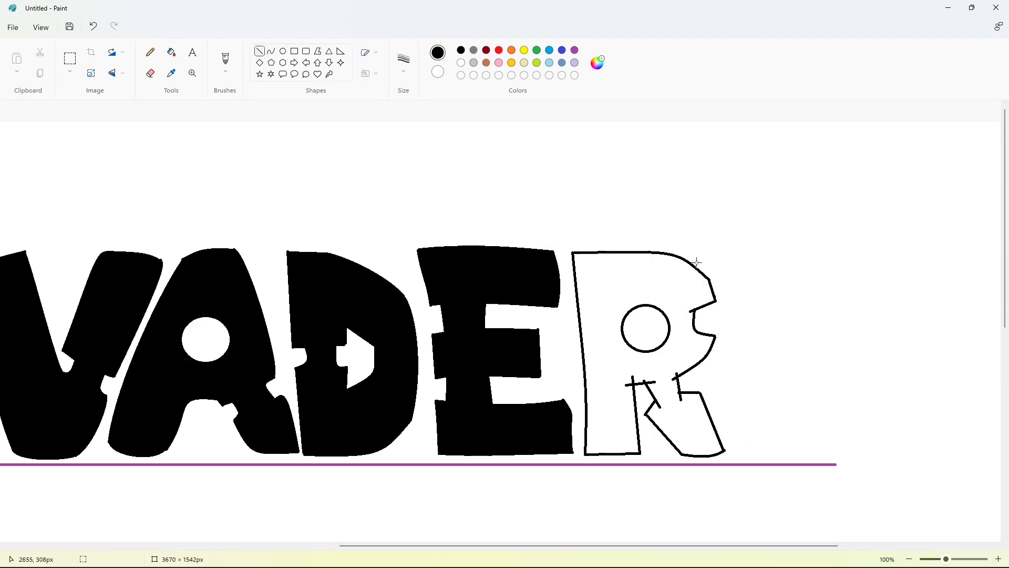
{"action": "left_click", "coordinate": [171, 52]}
{"action": "left_click", "coordinate": [633, 264]}
{"action": "scroll", "coordinate": [808, 501], "scroll_direction": "down", "scroll_amount": 2}
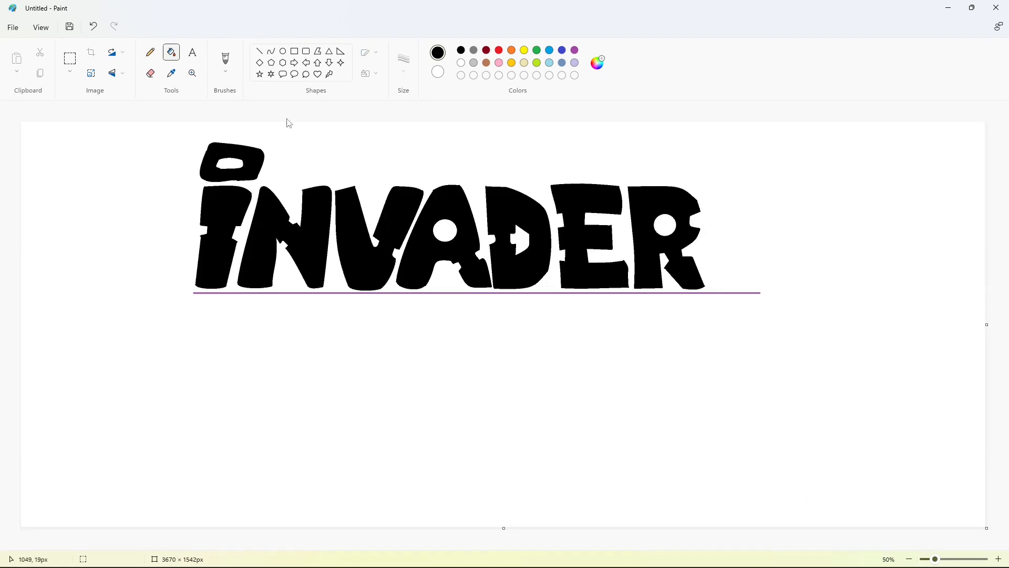
Remove the purple guide line by filling the background with the same purple and refilling it with white.
{"action": "left_click", "coordinate": [575, 50]}
{"action": "left_click", "coordinate": [530, 142]}
{"action": "left_click", "coordinate": [461, 62]}
{"action": "left_click", "coordinate": [246, 125]}
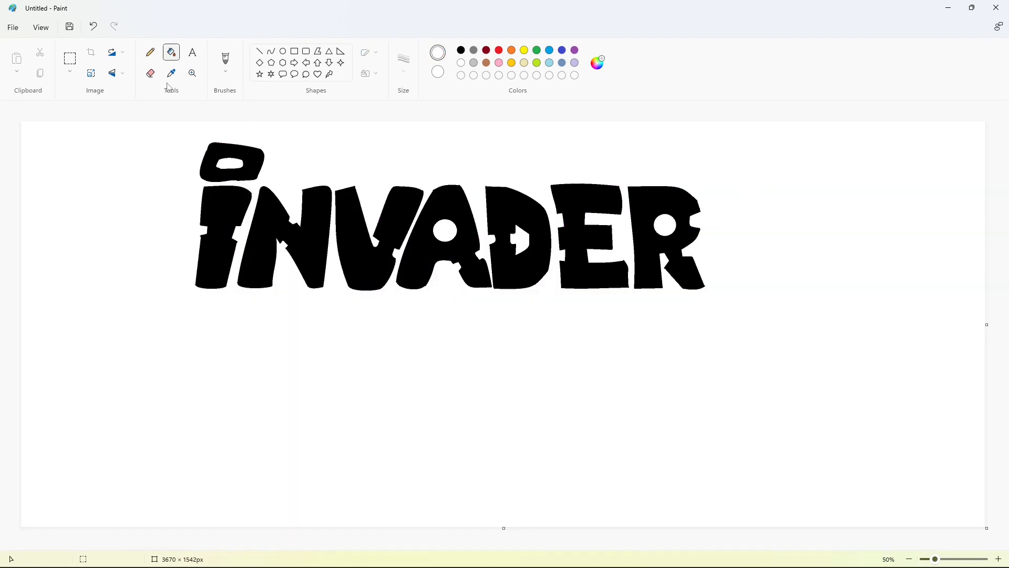
Outline a large freehand Z with ragged bar ends below "INV" and fill it with black.
{"action": "left_click", "coordinate": [150, 52]}
{"action": "left_click", "coordinate": [404, 59]}
{"action": "left_click", "coordinate": [410, 162]}
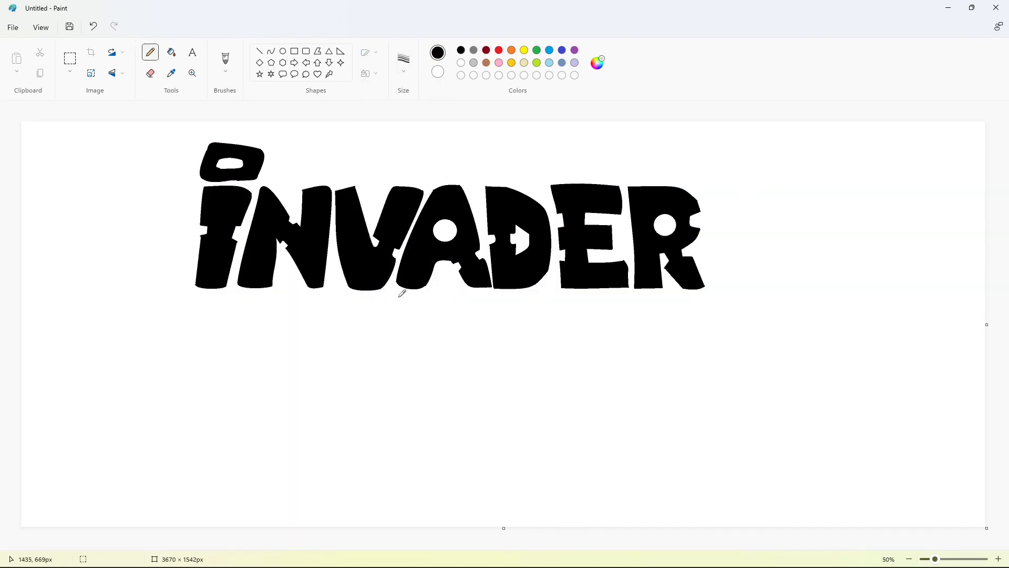
{"action": "left_click_drag", "start_coordinate": [359, 297], "coordinate": [287, 297]}
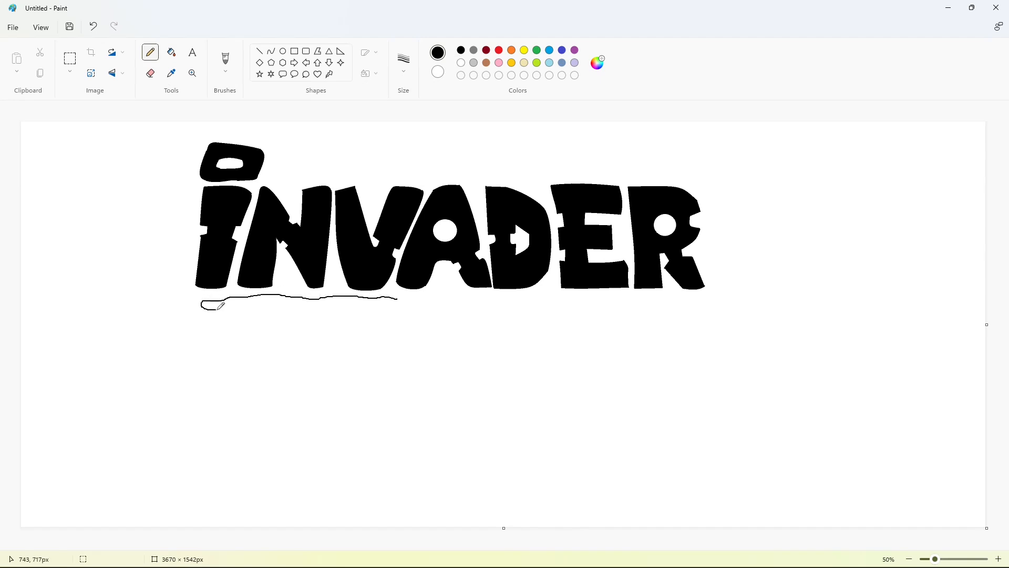
{"action": "mouse_move", "coordinate": [240, 320]}
{"action": "left_mouse_down"}
{"action": "mouse_move", "coordinate": [300, 331]}
{"action": "mouse_move", "coordinate": [263, 397]}
{"action": "left_mouse_up"}
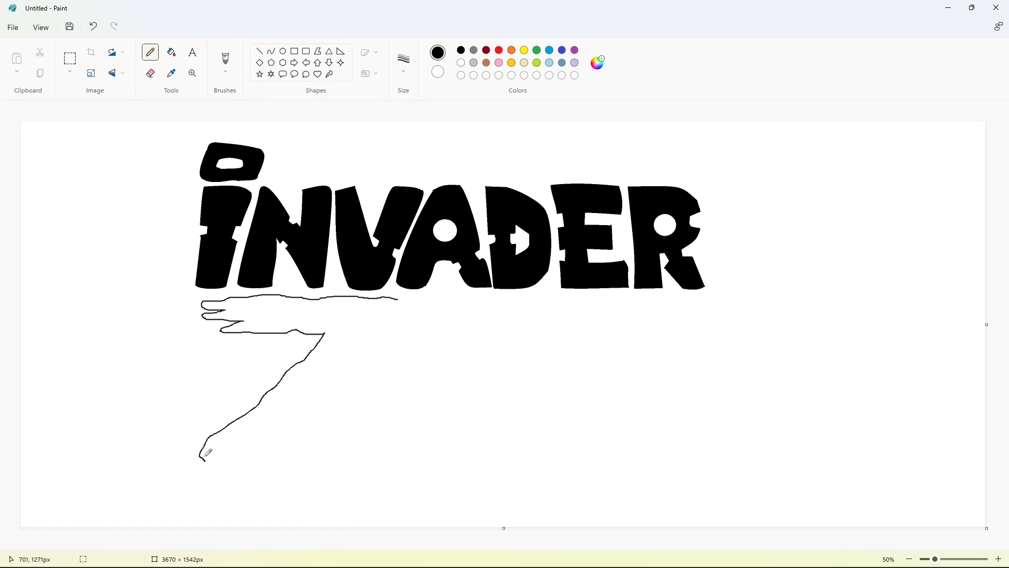
{"action": "key", "text": "ctrl+z"}
{"action": "mouse_move", "coordinate": [245, 461]}
{"action": "left_mouse_down"}
{"action": "mouse_move", "coordinate": [389, 462]}
{"action": "mouse_move", "coordinate": [341, 425]}
{"action": "mouse_move", "coordinate": [293, 423]}
{"action": "left_mouse_up"}
{"action": "left_click_drag", "start_coordinate": [322, 381], "coordinate": [393, 316]}
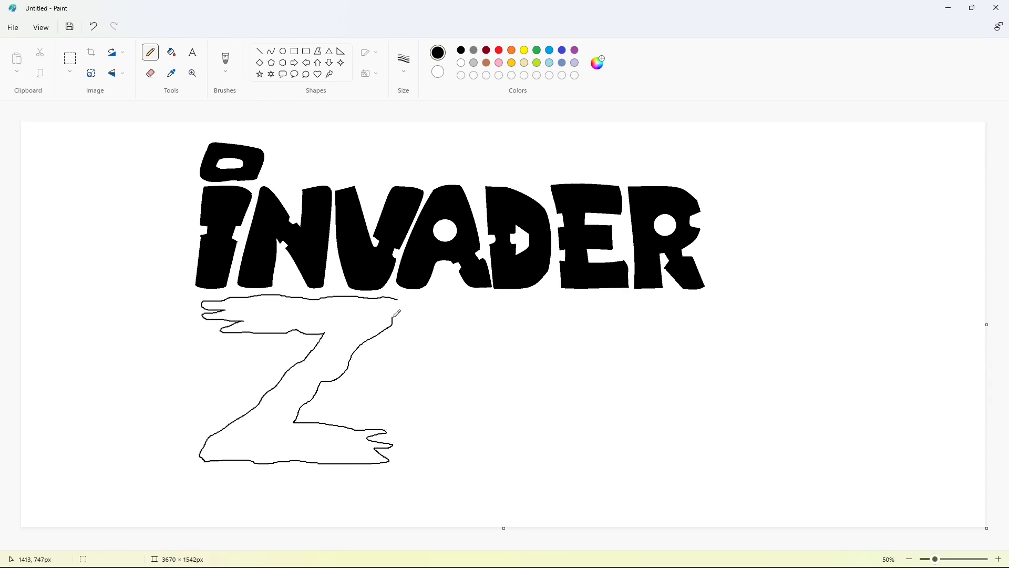
{"action": "left_click", "coordinate": [171, 52]}
{"action": "left_click", "coordinate": [345, 315]}
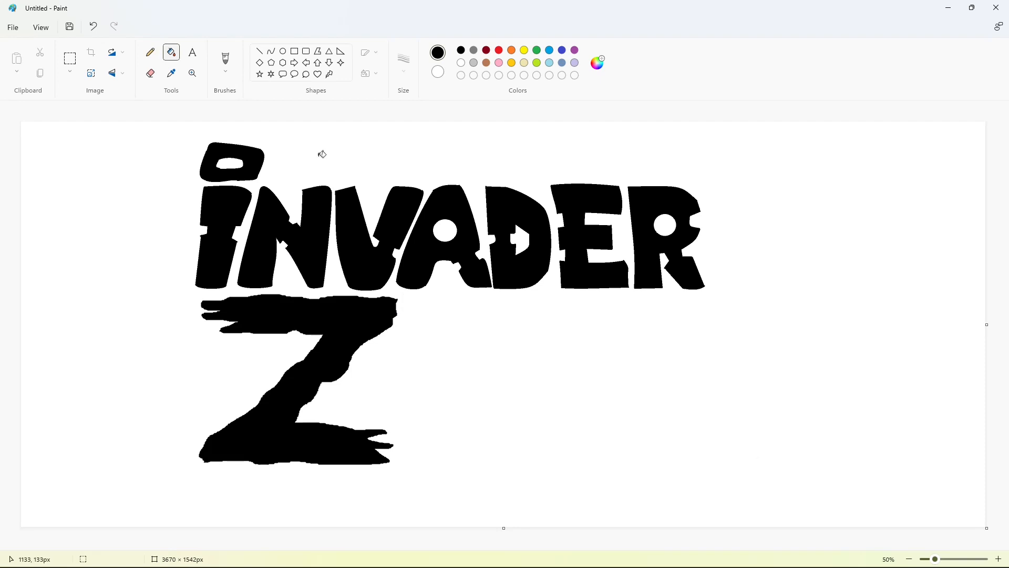
Draw the second word's i dot as a black rounded block with a white opening and a small black centre.
{"action": "left_click", "coordinate": [151, 52]}
{"action": "left_click_drag", "start_coordinate": [404, 344], "coordinate": [410, 303]}
{"action": "mouse_move", "coordinate": [473, 287]}
{"action": "left_mouse_down"}
{"action": "mouse_move", "coordinate": [485, 329]}
{"action": "mouse_move", "coordinate": [413, 348]}
{"action": "mouse_move", "coordinate": [404, 340]}
{"action": "mouse_move", "coordinate": [437, 324]}
{"action": "left_mouse_up"}
{"action": "key", "text": "ctrl+z"}
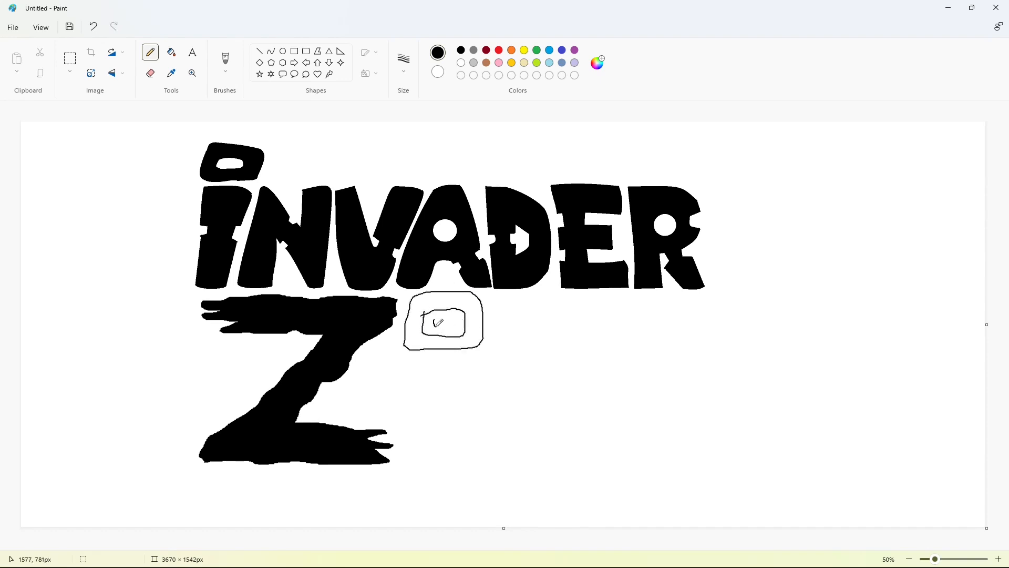
{"action": "left_click", "coordinate": [173, 55]}
{"action": "left_click", "coordinate": [415, 320]}
{"action": "left_click", "coordinate": [443, 323]}
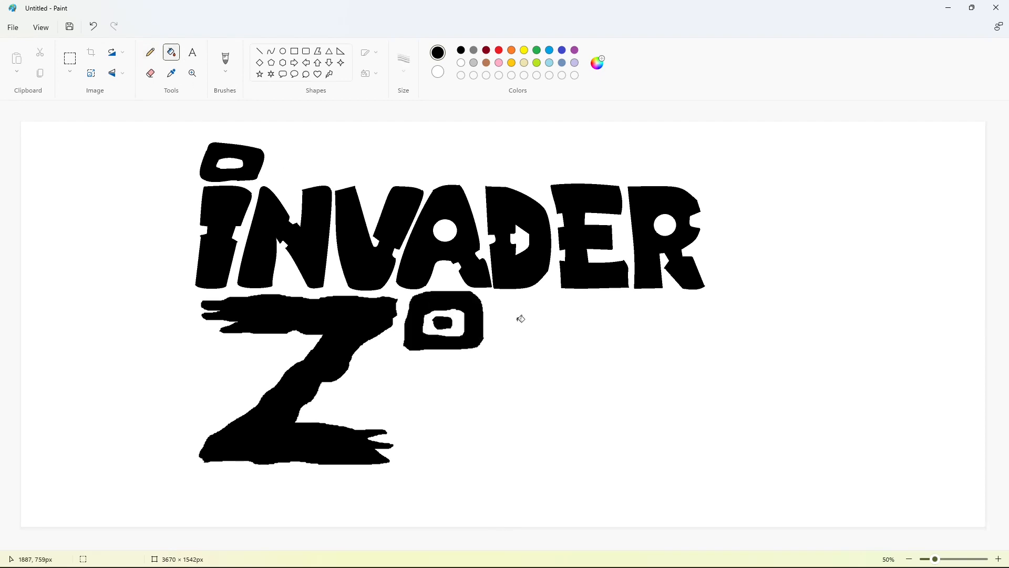
Outline the i's thick, slightly tapered stem freehand below its dot and fill it with black.
{"action": "left_click", "coordinate": [998, 559]}
{"action": "left_click", "coordinate": [910, 560]}
{"action": "left_click", "coordinate": [150, 52]}
{"action": "mouse_move", "coordinate": [422, 365]}
{"action": "left_mouse_down"}
{"action": "mouse_move", "coordinate": [405, 453]}
{"action": "mouse_move", "coordinate": [414, 462]}
{"action": "mouse_move", "coordinate": [471, 460]}
{"action": "mouse_move", "coordinate": [464, 365]}
{"action": "left_mouse_up"}
{"action": "left_click", "coordinate": [172, 52]}
{"action": "left_click", "coordinate": [439, 413]}
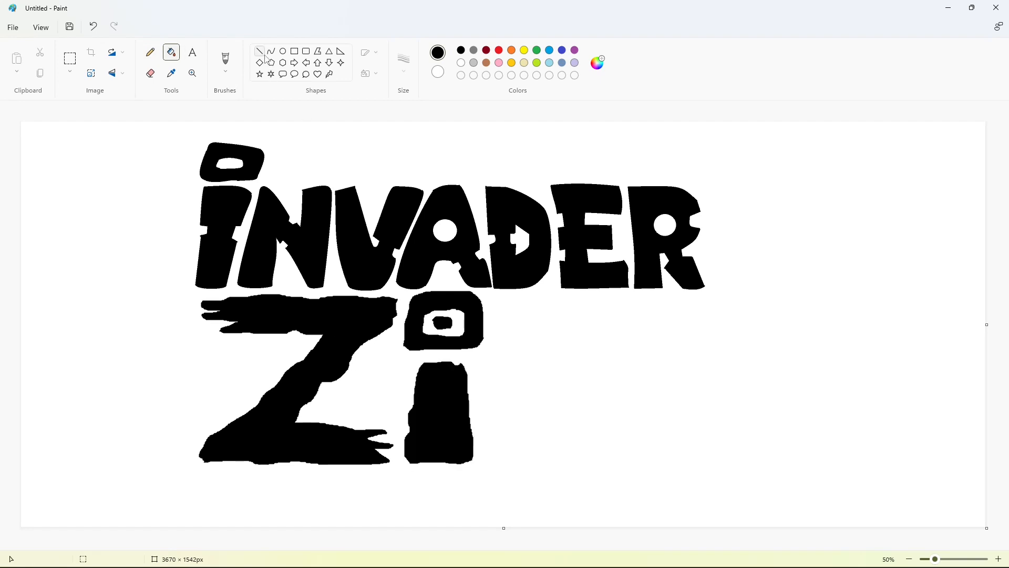
Outline a large freehand M with ragged feet beside the i and fill it with black.
{"action": "left_click", "coordinate": [151, 53]}
{"action": "mouse_move", "coordinate": [494, 299]}
{"action": "left_mouse_down"}
{"action": "mouse_move", "coordinate": [503, 463]}
{"action": "mouse_move", "coordinate": [512, 448]}
{"action": "mouse_move", "coordinate": [521, 459]}
{"action": "mouse_move", "coordinate": [530, 450]}
{"action": "mouse_move", "coordinate": [541, 360]}
{"action": "mouse_move", "coordinate": [510, 293]}
{"action": "mouse_move", "coordinate": [593, 357]}
{"action": "mouse_move", "coordinate": [553, 372]}
{"action": "mouse_move", "coordinate": [600, 411]}
{"action": "left_mouse_up"}
{"action": "left_click_drag", "start_coordinate": [598, 359], "coordinate": [673, 295]}
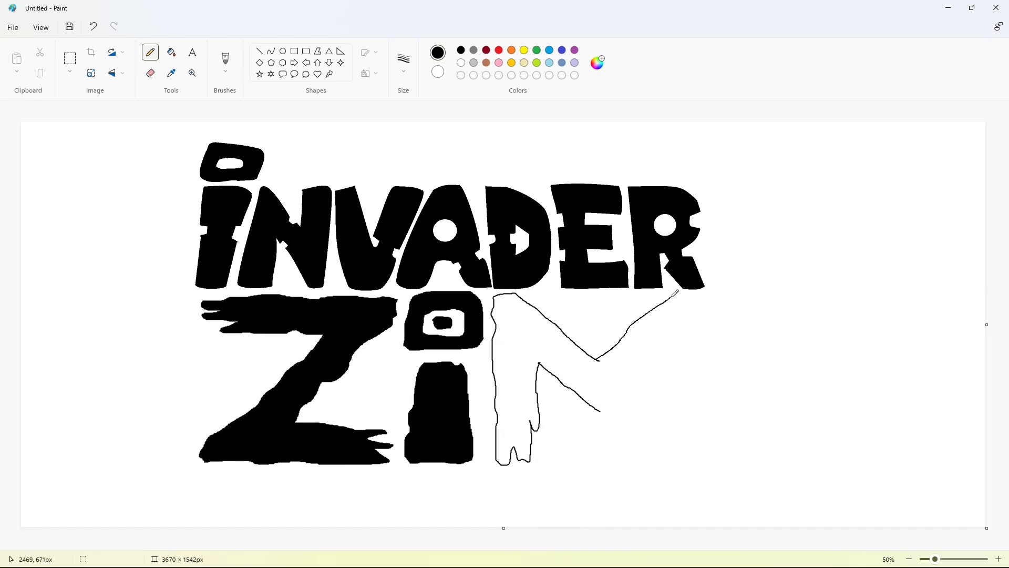
{"action": "left_click_drag", "start_coordinate": [600, 411], "coordinate": [665, 355]}
{"action": "key", "text": "ctrl+z"}
{"action": "mouse_move", "coordinate": [610, 405]}
{"action": "left_mouse_down"}
{"action": "mouse_move", "coordinate": [656, 362]}
{"action": "mouse_move", "coordinate": [660, 444]}
{"action": "mouse_move", "coordinate": [672, 460]}
{"action": "mouse_move", "coordinate": [692, 456]}
{"action": "mouse_move", "coordinate": [699, 352]}
{"action": "mouse_move", "coordinate": [690, 296]}
{"action": "left_mouse_up"}
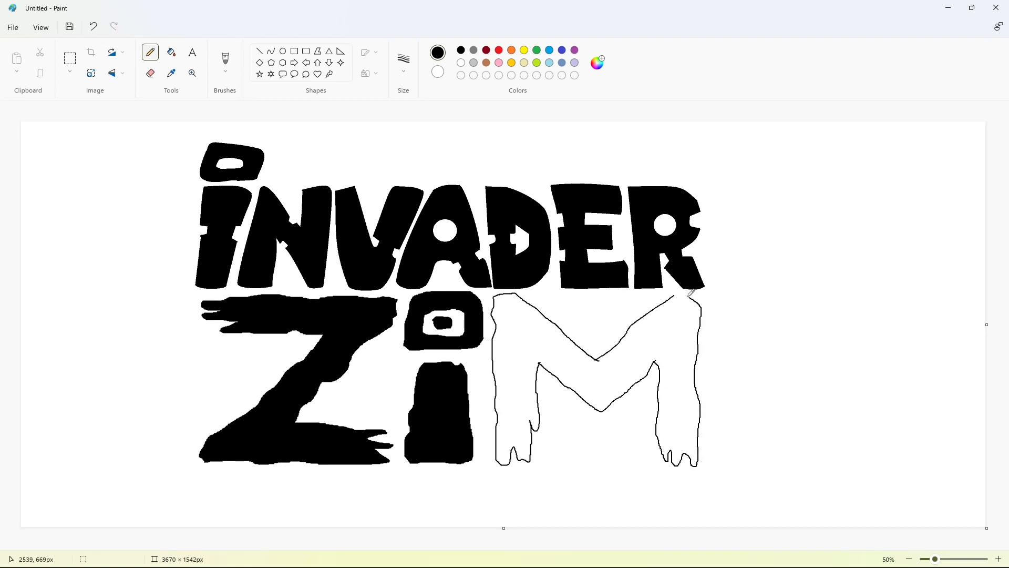
{"action": "left_click", "coordinate": [172, 52]}
{"action": "left_click", "coordinate": [659, 343]}
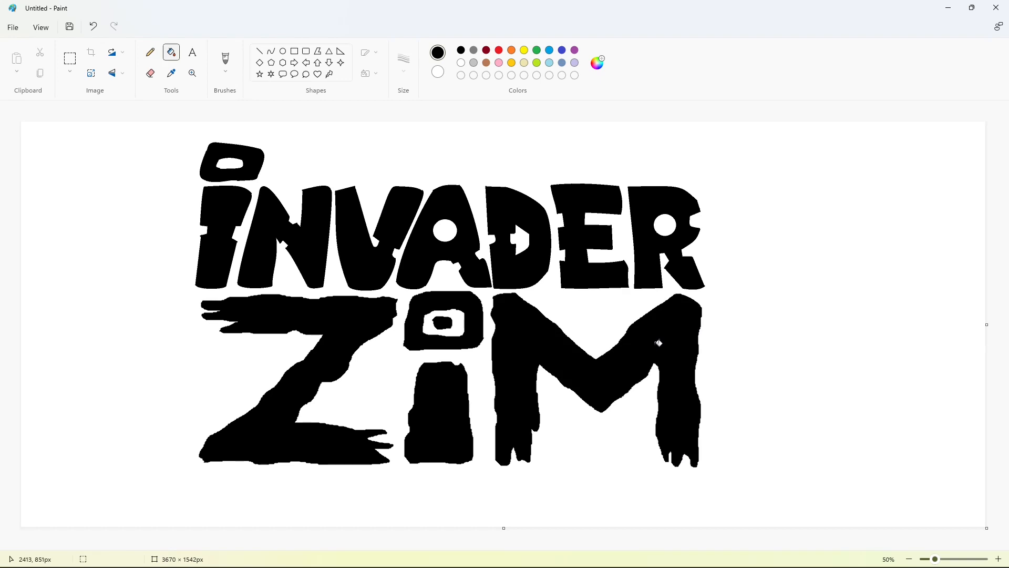
Trace one freehand black contour around both words at a small distance from the letters, undoing faulty strokes.
{"action": "left_click", "coordinate": [151, 52]}
{"action": "mouse_move", "coordinate": [191, 298]}
{"action": "left_mouse_down"}
{"action": "mouse_move", "coordinate": [201, 337]}
{"action": "mouse_move", "coordinate": [299, 343]}
{"action": "mouse_move", "coordinate": [208, 419]}
{"action": "mouse_move", "coordinate": [192, 441]}
{"action": "mouse_move", "coordinate": [198, 471]}
{"action": "mouse_move", "coordinate": [338, 480]}
{"action": "mouse_move", "coordinate": [475, 472]}
{"action": "mouse_move", "coordinate": [484, 438]}
{"action": "mouse_move", "coordinate": [470, 358]}
{"action": "mouse_move", "coordinate": [486, 356]}
{"action": "mouse_move", "coordinate": [491, 464]}
{"action": "mouse_move", "coordinate": [508, 474]}
{"action": "mouse_move", "coordinate": [533, 468]}
{"action": "mouse_move", "coordinate": [550, 433]}
{"action": "mouse_move", "coordinate": [548, 387]}
{"action": "left_mouse_up"}
{"action": "key", "text": "ctrl+z"}
{"action": "mouse_move", "coordinate": [539, 443]}
{"action": "left_mouse_down"}
{"action": "mouse_move", "coordinate": [552, 427]}
{"action": "mouse_move", "coordinate": [549, 387]}
{"action": "mouse_move", "coordinate": [609, 422]}
{"action": "mouse_move", "coordinate": [646, 392]}
{"action": "mouse_move", "coordinate": [661, 468]}
{"action": "mouse_move", "coordinate": [709, 476]}
{"action": "mouse_move", "coordinate": [715, 294]}
{"action": "mouse_move", "coordinate": [701, 252]}
{"action": "mouse_move", "coordinate": [710, 210]}
{"action": "mouse_move", "coordinate": [697, 181]}
{"action": "mouse_move", "coordinate": [622, 176]}
{"action": "left_mouse_up"}
{"action": "key", "text": "ctrl+z"}
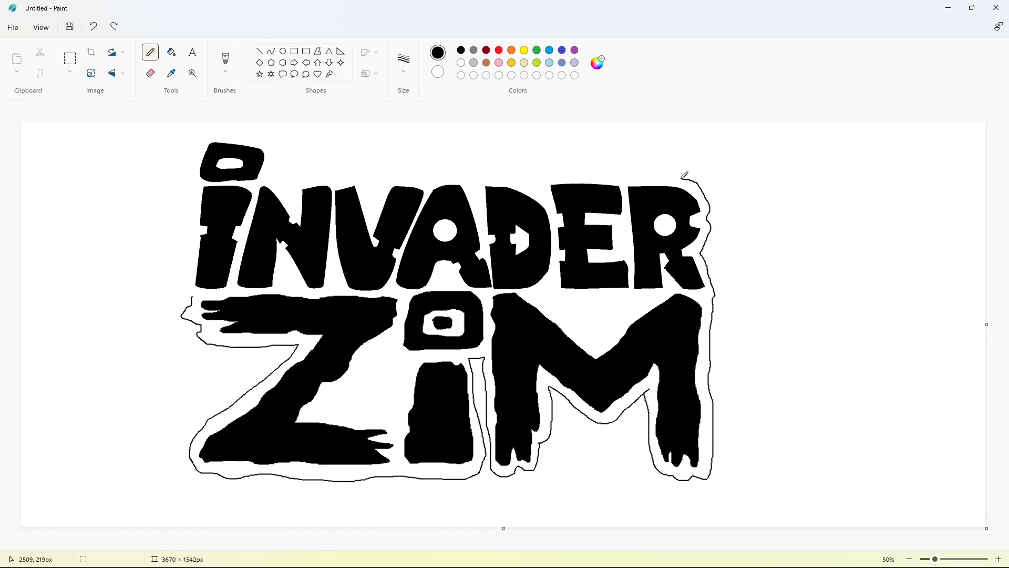
{"action": "mouse_move", "coordinate": [686, 180]}
{"action": "left_mouse_down"}
{"action": "mouse_move", "coordinate": [552, 173]}
{"action": "mouse_move", "coordinate": [536, 191]}
{"action": "mouse_move", "coordinate": [475, 189]}
{"action": "left_mouse_up"}
{"action": "key", "text": "ctrl+z"}
{"action": "mouse_move", "coordinate": [625, 176]}
{"action": "left_mouse_down"}
{"action": "mouse_move", "coordinate": [538, 188]}
{"action": "mouse_move", "coordinate": [554, 198]}
{"action": "mouse_move", "coordinate": [491, 176]}
{"action": "mouse_move", "coordinate": [478, 197]}
{"action": "mouse_move", "coordinate": [455, 175]}
{"action": "mouse_move", "coordinate": [412, 178]}
{"action": "mouse_move", "coordinate": [383, 190]}
{"action": "mouse_move", "coordinate": [374, 209]}
{"action": "mouse_move", "coordinate": [369, 199]}
{"action": "mouse_move", "coordinate": [419, 189]}
{"action": "mouse_move", "coordinate": [376, 203]}
{"action": "mouse_move", "coordinate": [362, 176]}
{"action": "mouse_move", "coordinate": [309, 176]}
{"action": "mouse_move", "coordinate": [288, 192]}
{"action": "mouse_move", "coordinate": [259, 137]}
{"action": "mouse_move", "coordinate": [202, 137]}
{"action": "mouse_move", "coordinate": [191, 165]}
{"action": "mouse_move", "coordinate": [193, 297]}
{"action": "left_mouse_up"}
{"action": "key", "text": "ctrl+z"}
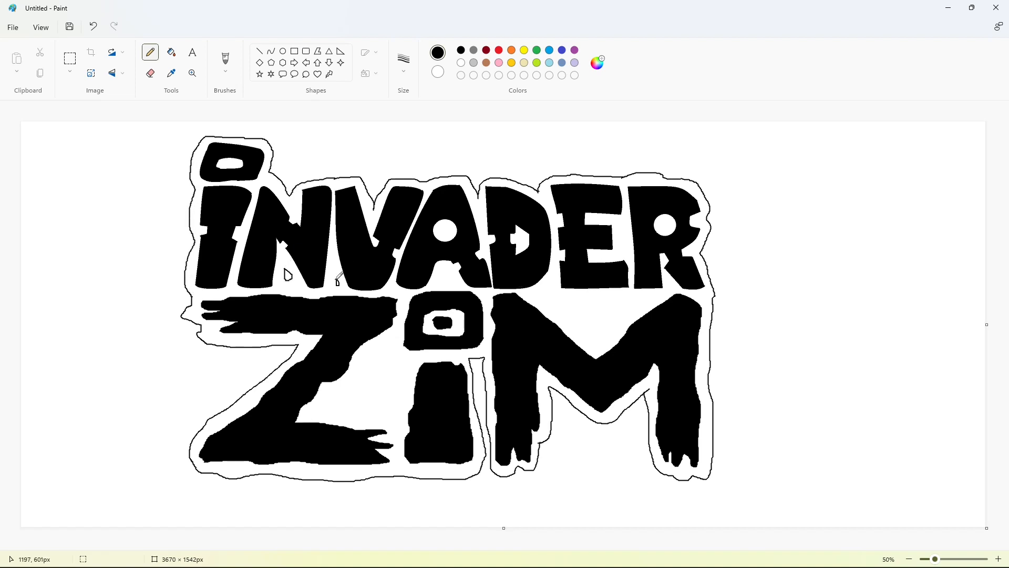
Outline the enclosed gaps under the A, above the M's valley and between the Z and the i.
{"action": "left_click_drag", "start_coordinate": [449, 265], "coordinate": [450, 269]}
{"action": "mouse_move", "coordinate": [549, 282]}
{"action": "left_mouse_down"}
{"action": "mouse_move", "coordinate": [644, 300]}
{"action": "mouse_move", "coordinate": [599, 341]}
{"action": "mouse_move", "coordinate": [544, 284]}
{"action": "left_mouse_up"}
{"action": "mouse_move", "coordinate": [393, 337]}
{"action": "left_mouse_down"}
{"action": "mouse_move", "coordinate": [409, 358]}
{"action": "mouse_move", "coordinate": [389, 423]}
{"action": "mouse_move", "coordinate": [324, 405]}
{"action": "mouse_move", "coordinate": [394, 338]}
{"action": "left_mouse_up"}
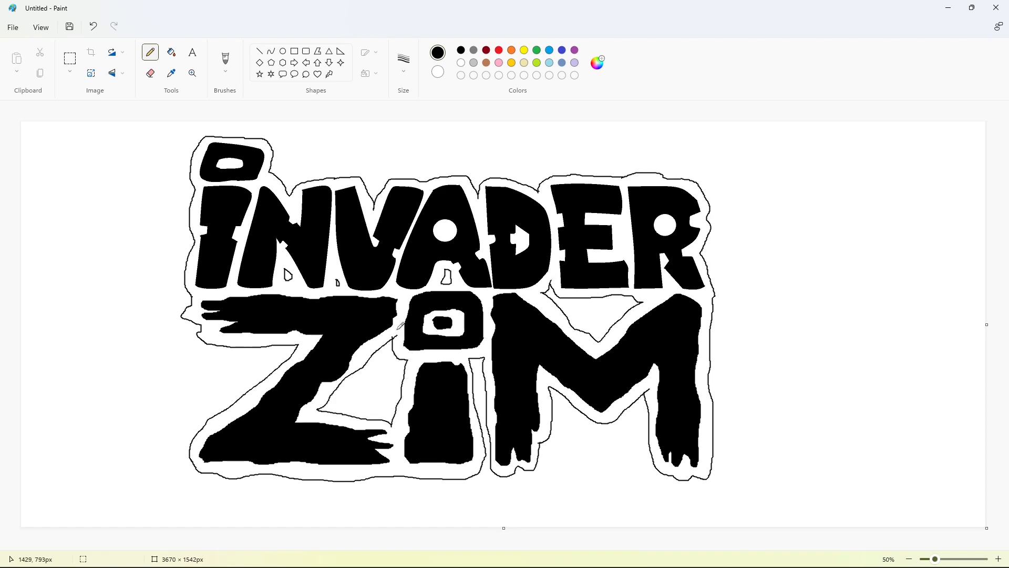
Add a lime green and a magenta as custom colours to the palette.
{"action": "left_click", "coordinate": [525, 63]}
{"action": "left_click", "coordinate": [536, 63]}
{"action": "left_click", "coordinate": [598, 63]}
{"action": "left_click", "coordinate": [481, 416]}
{"action": "left_click", "coordinate": [499, 50]}
{"action": "left_click", "coordinate": [597, 63]}
{"action": "left_click", "coordinate": [477, 185]}
{"action": "left_click", "coordinate": [430, 417]}
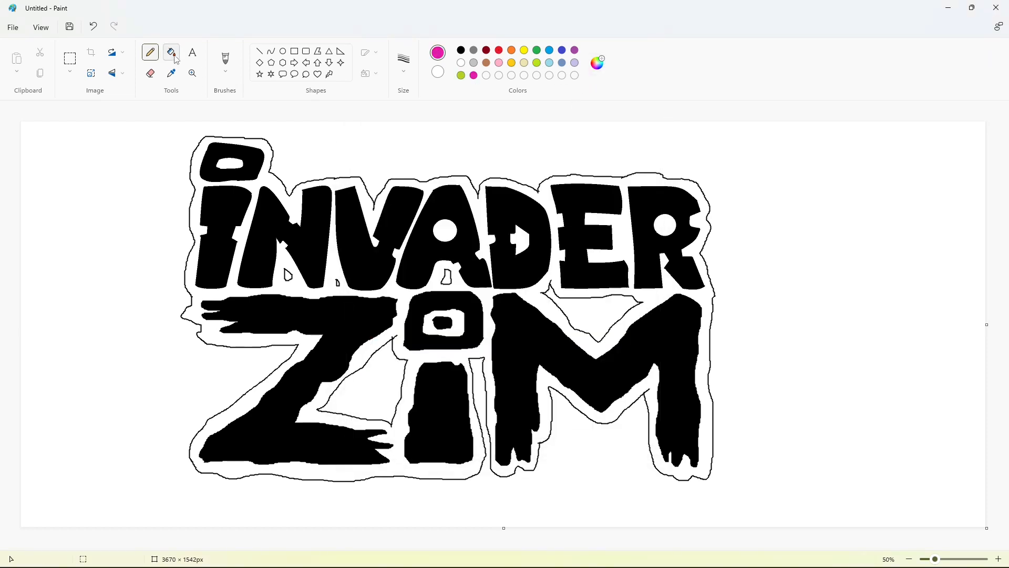
Fill all letters of "INVADER", including the dot of the first i, with the custom lime green.
{"action": "left_click", "coordinate": [172, 52]}
{"action": "left_click", "coordinate": [461, 75]}
{"action": "left_click", "coordinate": [255, 177]}
{"action": "left_click", "coordinate": [230, 214]}
{"action": "left_click", "coordinate": [268, 219]}
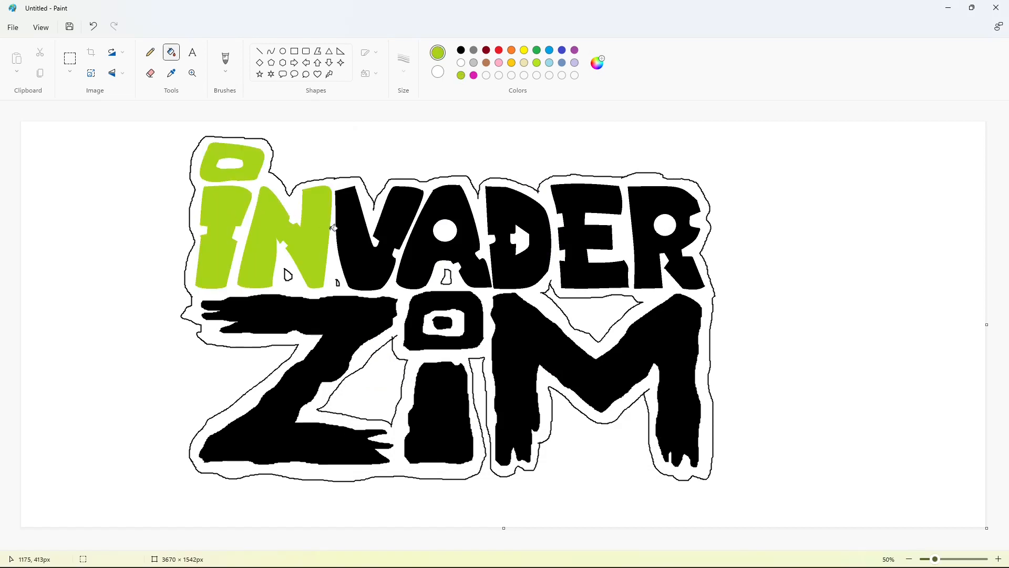
{"action": "left_click", "coordinate": [351, 231]}
{"action": "left_click", "coordinate": [427, 248]}
{"action": "left_click", "coordinate": [494, 247]}
{"action": "left_click", "coordinate": [569, 257]}
{"action": "left_click", "coordinate": [651, 252]}
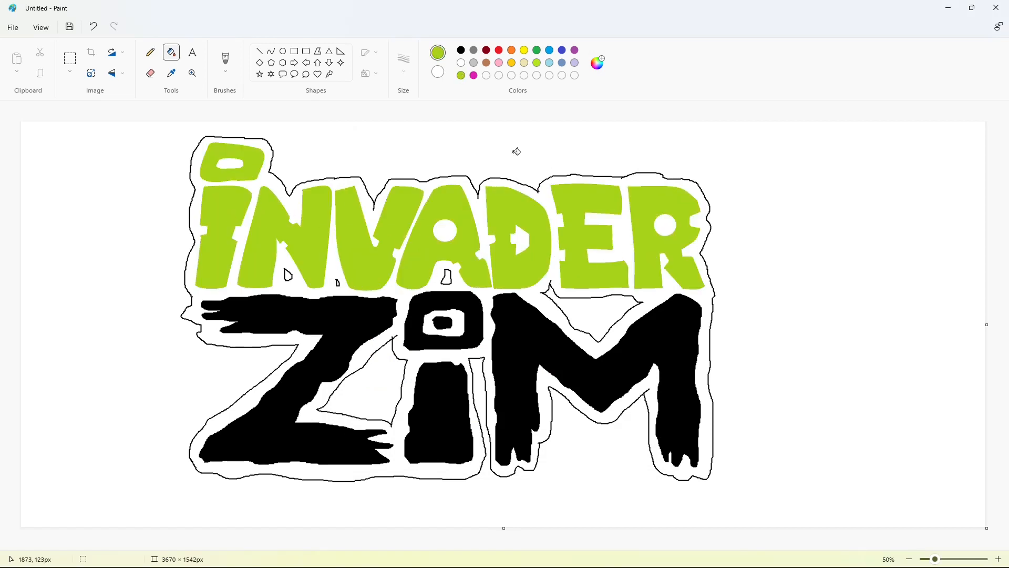
Fill the letters of "ZIM", including the i dot and its centre, with the custom magenta.
{"action": "left_click", "coordinate": [474, 75]}
{"action": "left_click", "coordinate": [358, 312]}
{"action": "left_click", "coordinate": [443, 322]}
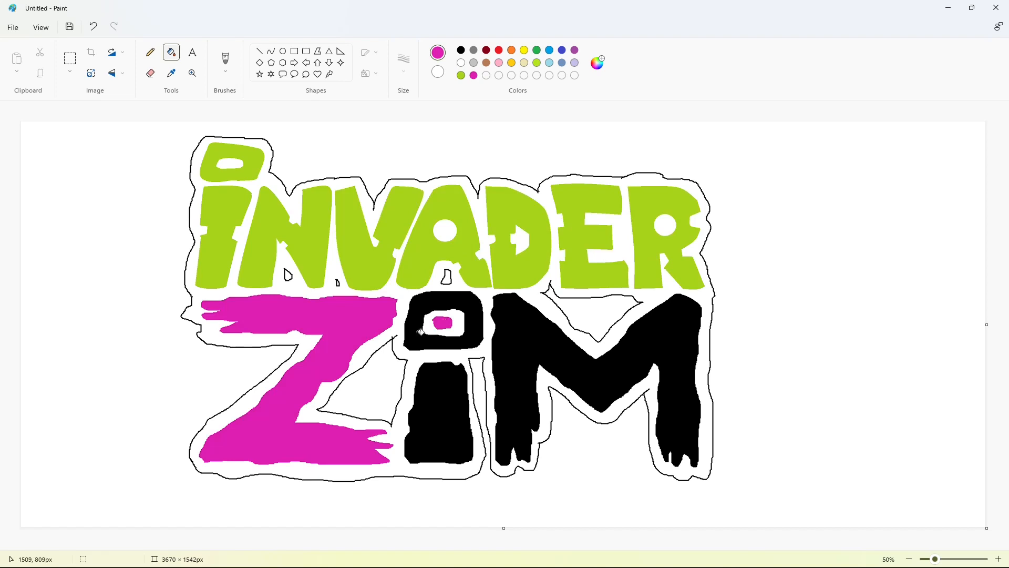
{"action": "left_click", "coordinate": [420, 331]}
{"action": "left_click", "coordinate": [439, 410]}
{"action": "left_click", "coordinate": [517, 353]}
Fill the openings inside the letters and the border between the letters and the outer contour with black.
{"action": "left_click", "coordinate": [461, 50]}
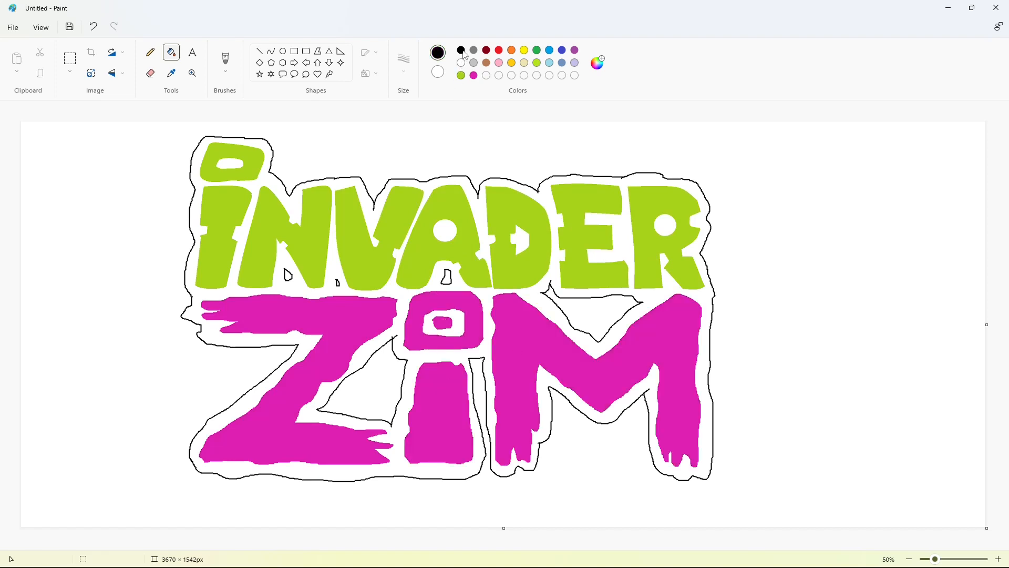
{"action": "left_click", "coordinate": [229, 163]}
{"action": "left_click", "coordinate": [445, 230]}
{"action": "left_click", "coordinate": [520, 239]}
{"action": "left_click", "coordinate": [666, 227]}
{"action": "left_click", "coordinate": [462, 315]}
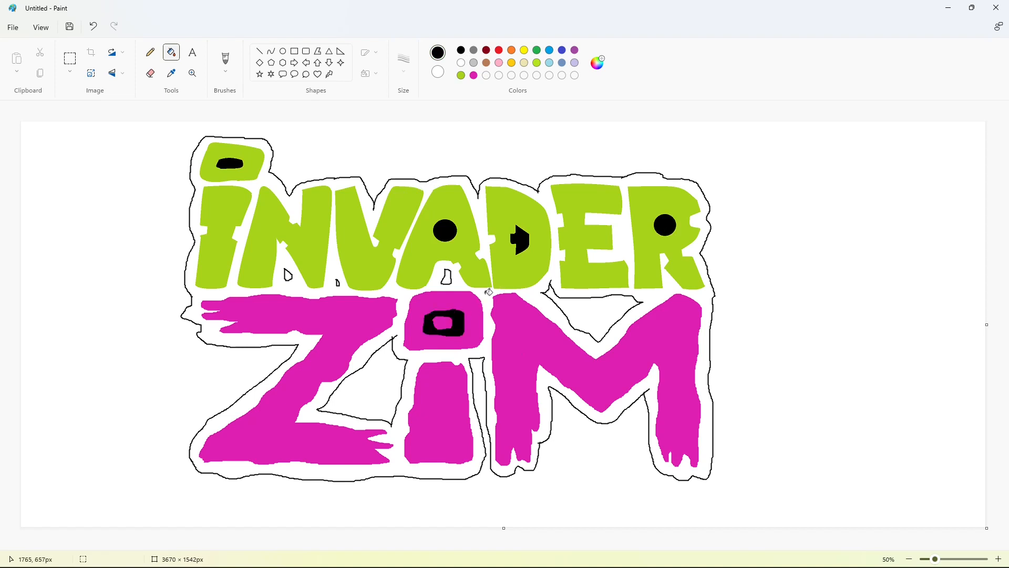
{"action": "left_click", "coordinate": [489, 292]}
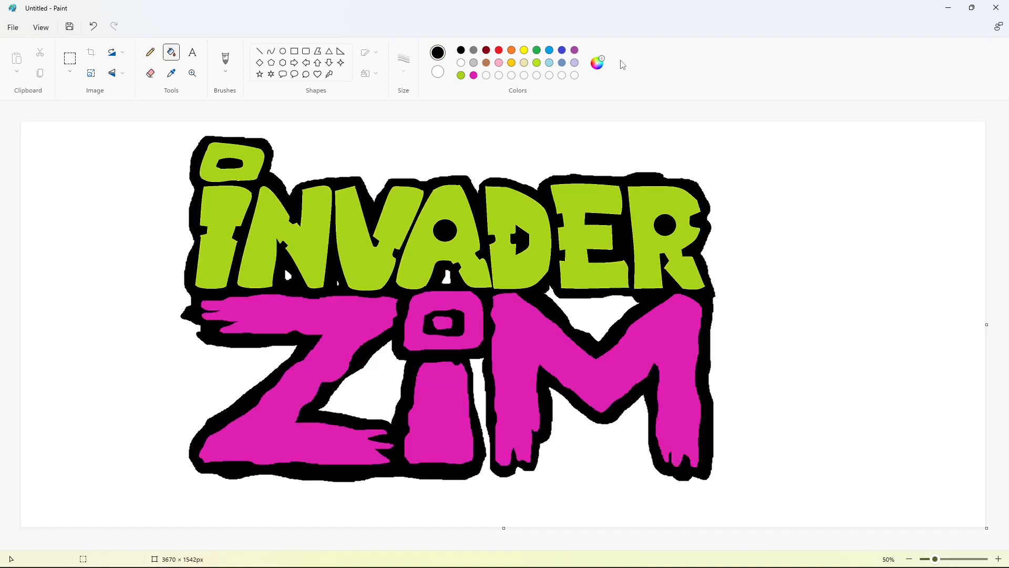